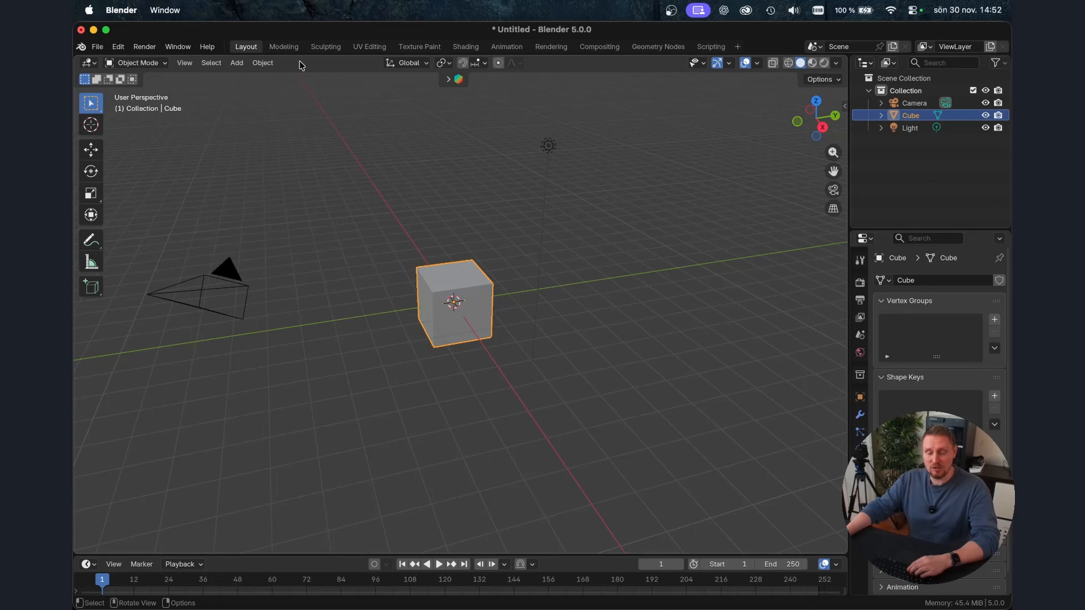
# Step: Add the Motion Tracking workspace from the VFX workspace category
pyautogui.click(737, 46)
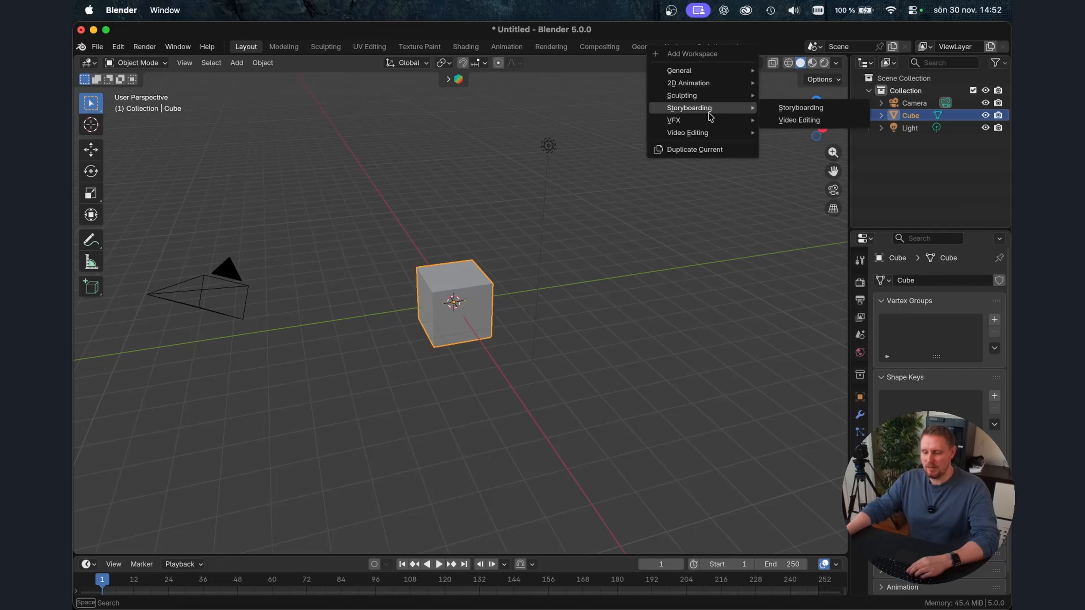
pyautogui.moveTo(707, 121)
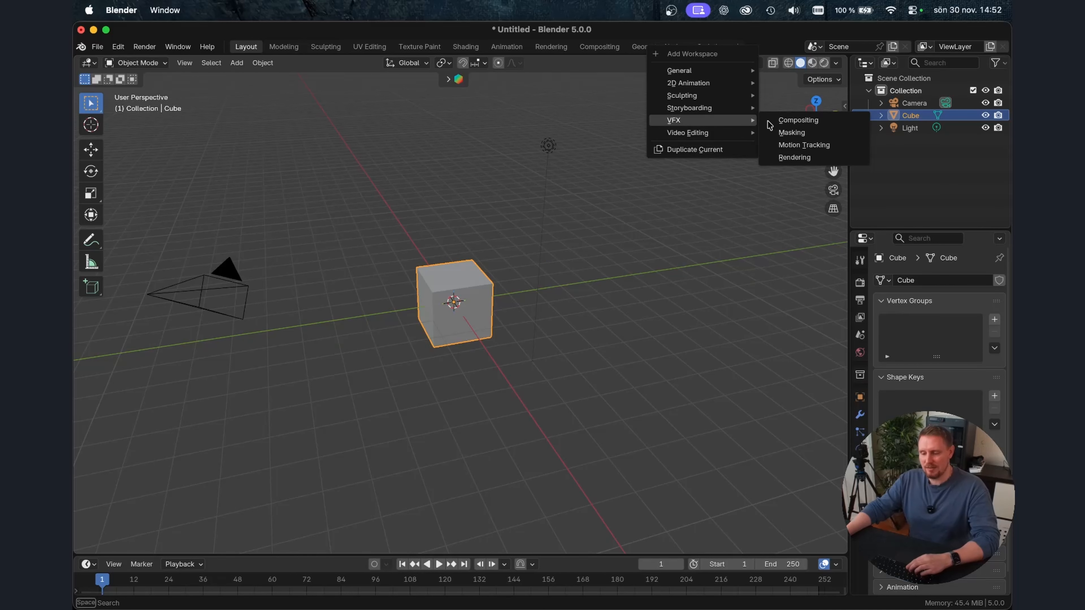
pyautogui.click(804, 145)
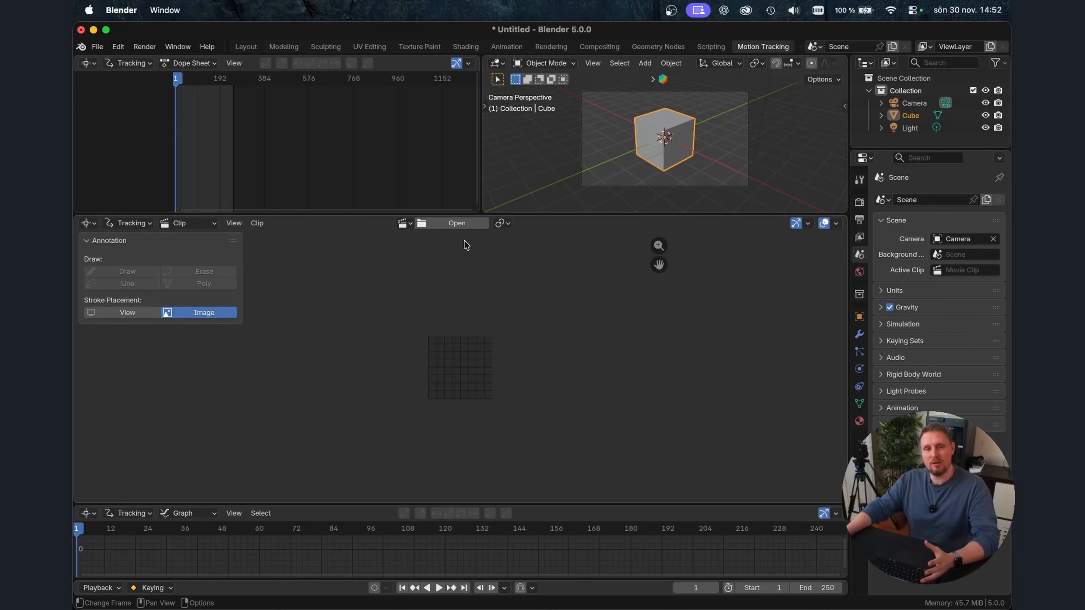
# Step: Load the clip 9.mov from the Track folder and set the scene frame rate to 25 fps
pyautogui.click(471, 225)
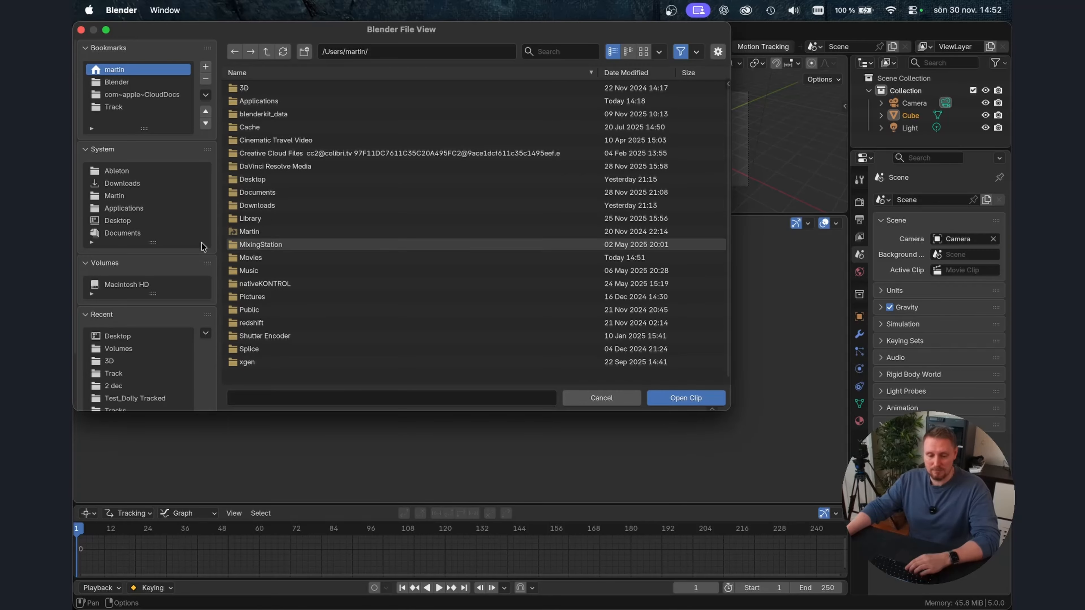
pyautogui.click(123, 374)
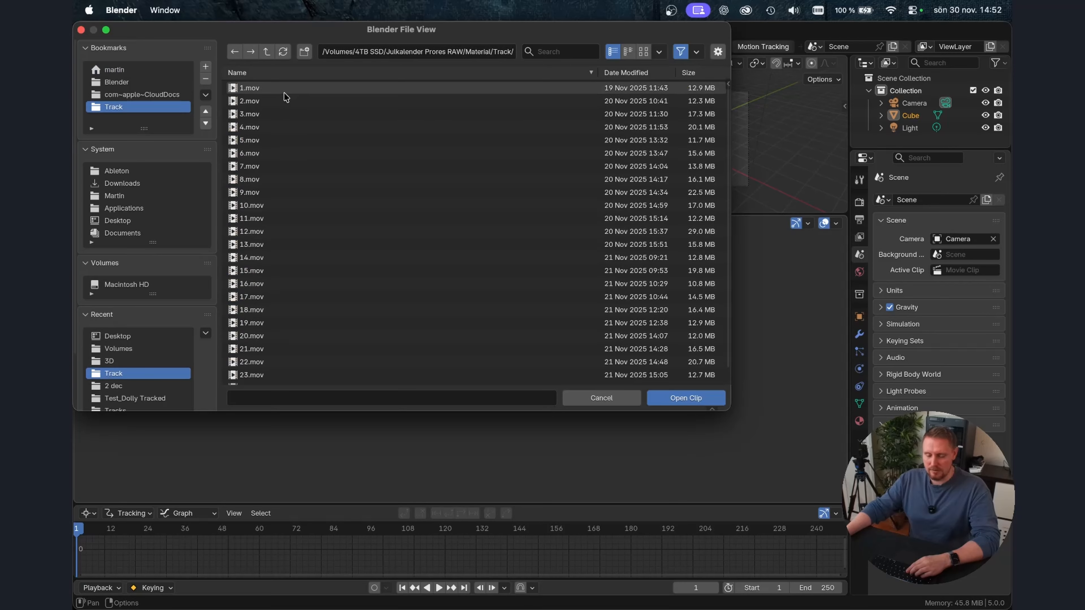
pyautogui.click(254, 194)
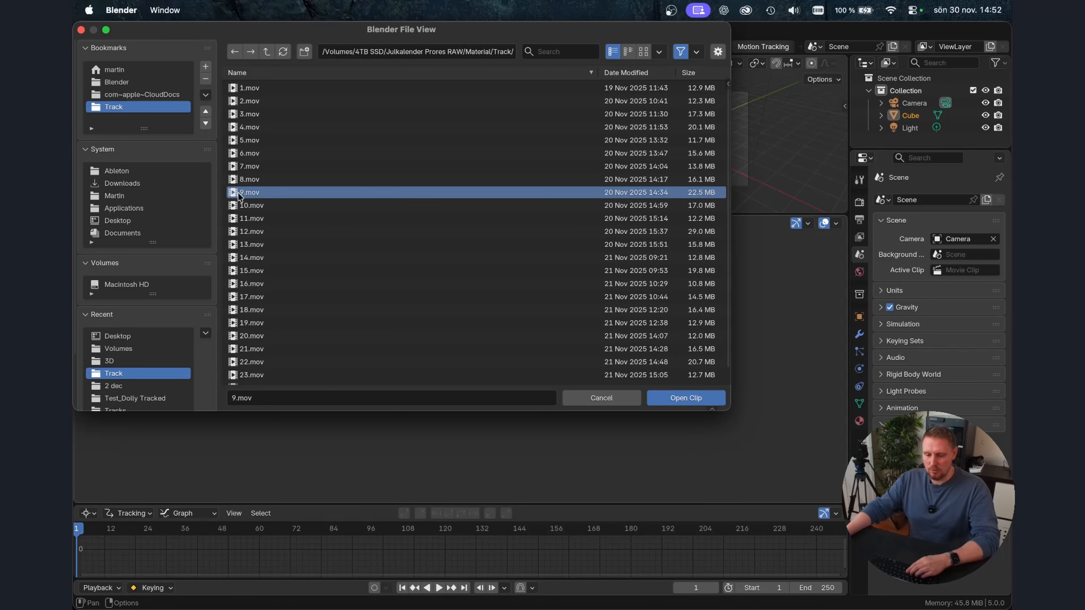
pyautogui.doubleClick(236, 194)
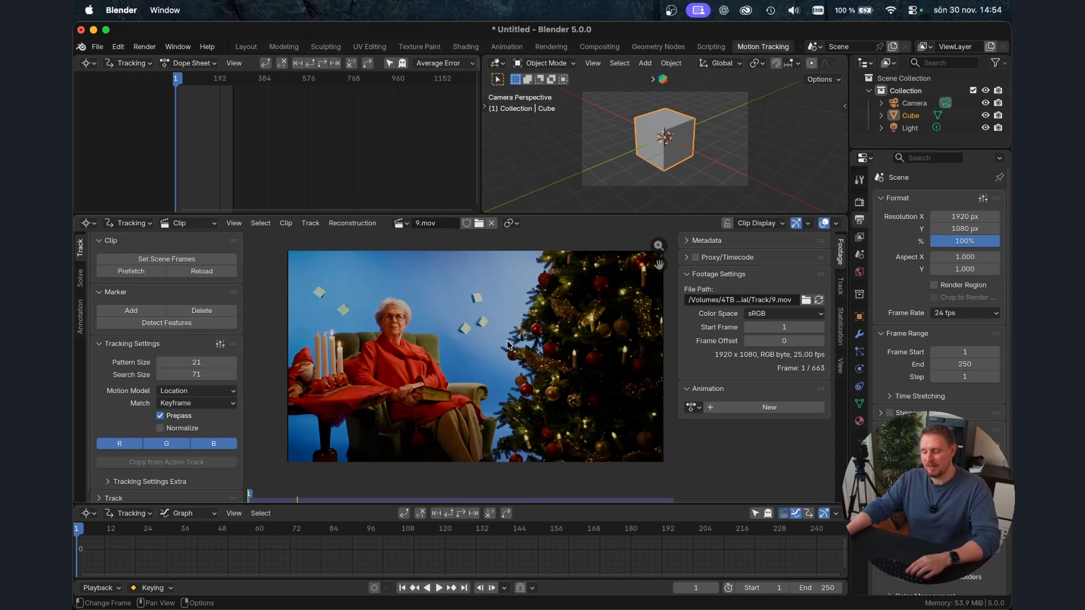
pyautogui.click(962, 315)
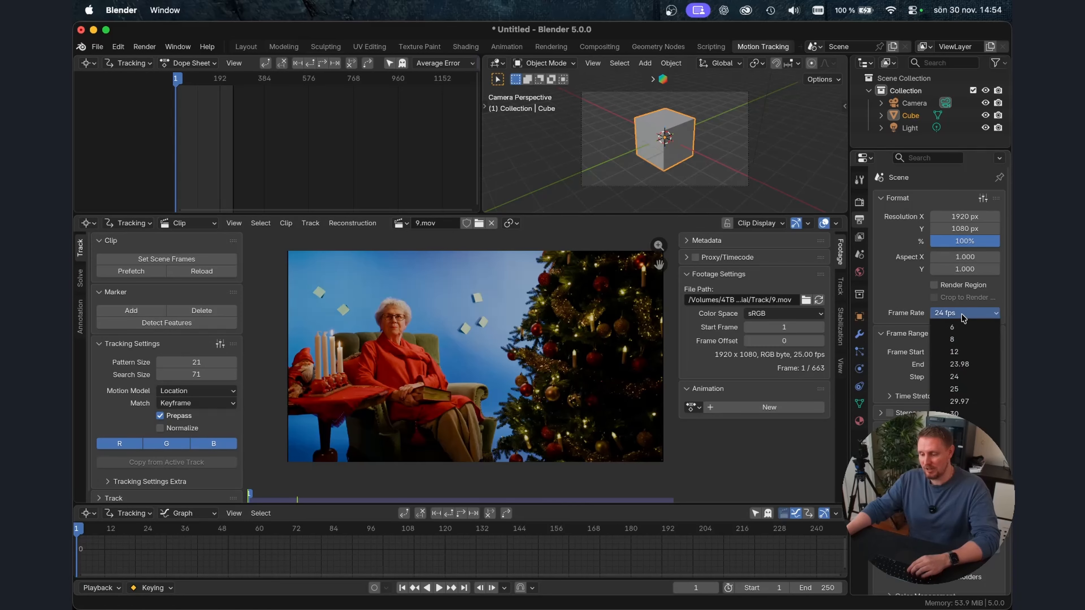
pyautogui.click(958, 389)
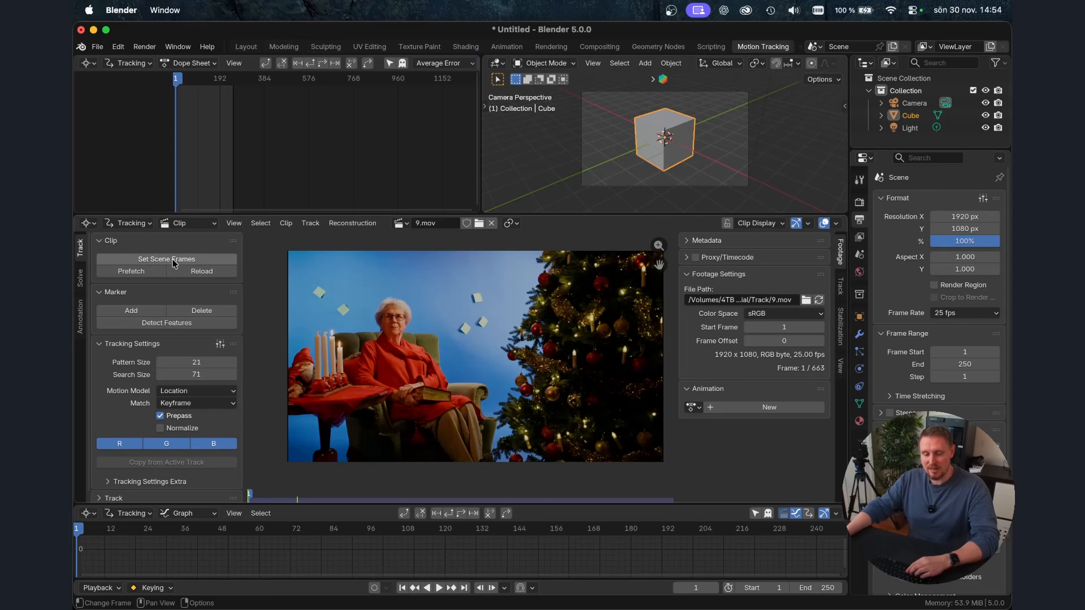
# Step: Match the scene frame range to the clip's length and prefetch the clip's frames into memory
pyautogui.click(183, 259)
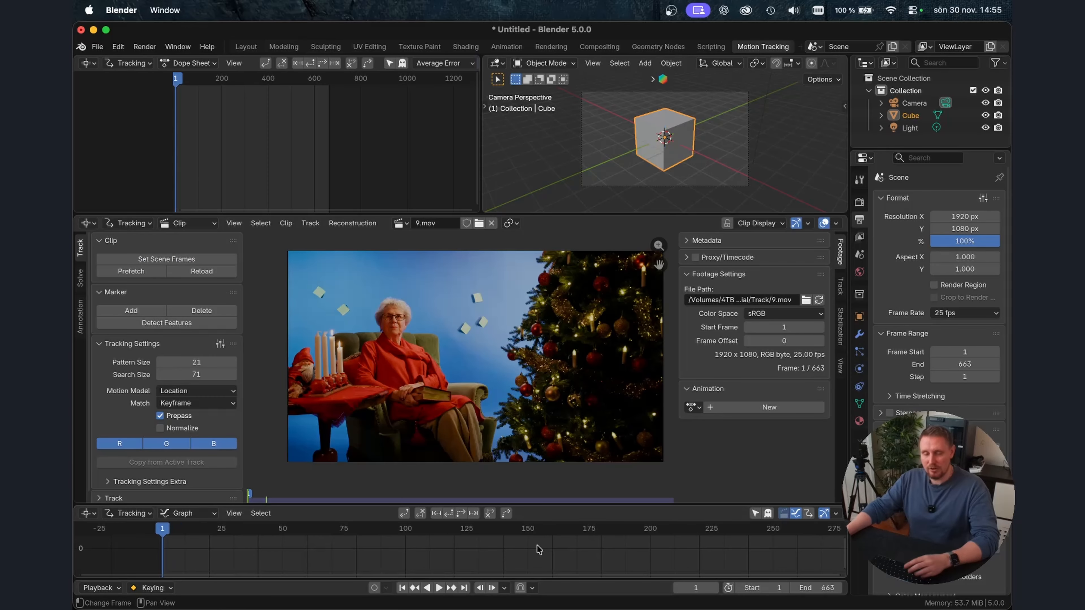
pyautogui.press('Home')
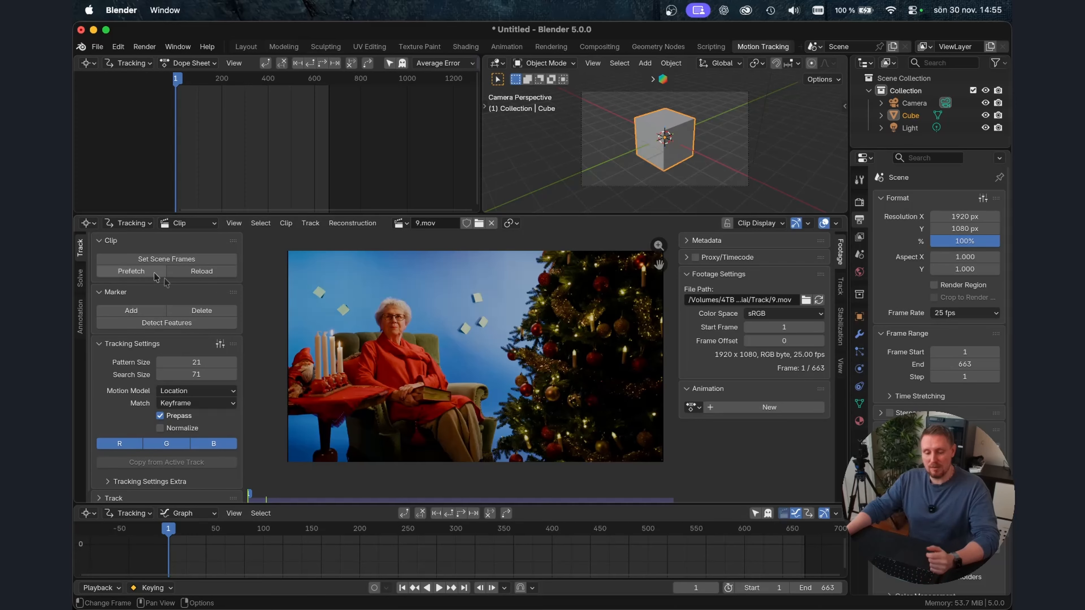
pyautogui.click(141, 272)
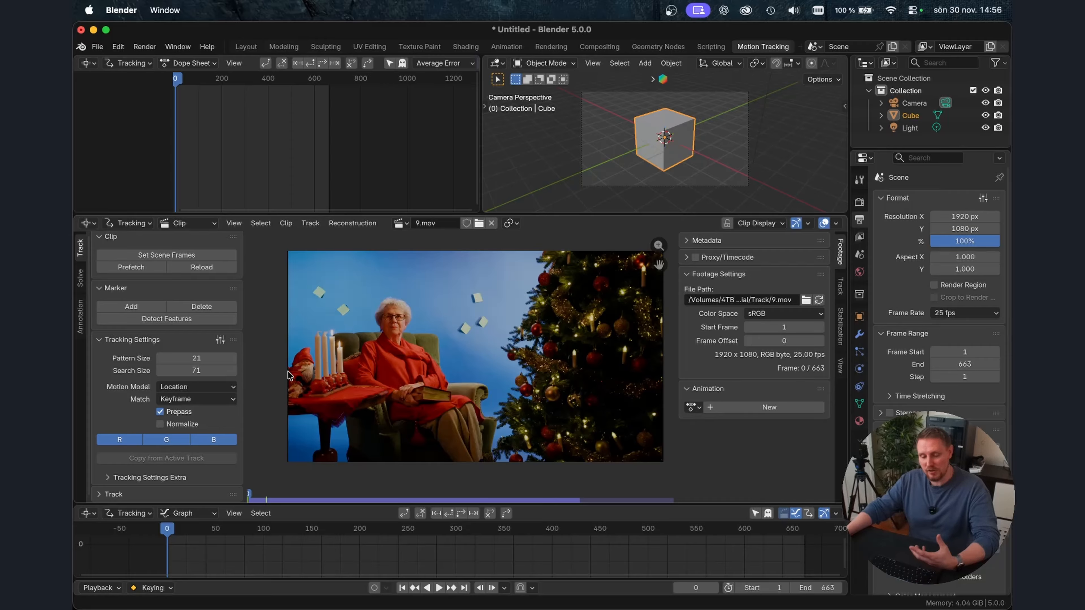
# Step: Detect features across the whole frame at the clip's start with margin 50, threshold 0.120 and distance 36
pyautogui.click(158, 317)
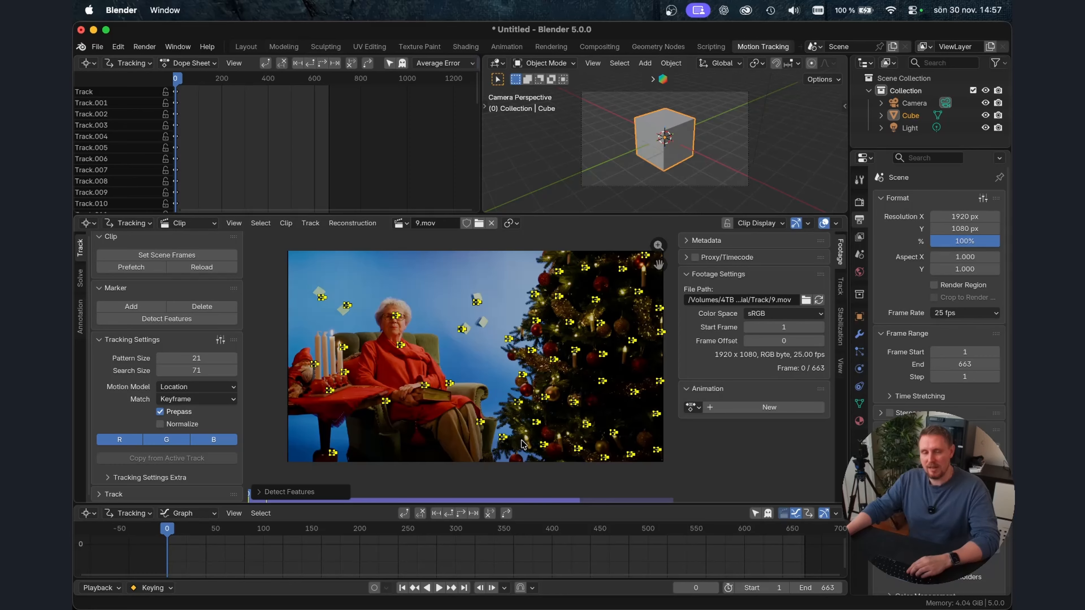
pyautogui.click(261, 492)
pyautogui.click(378, 461)
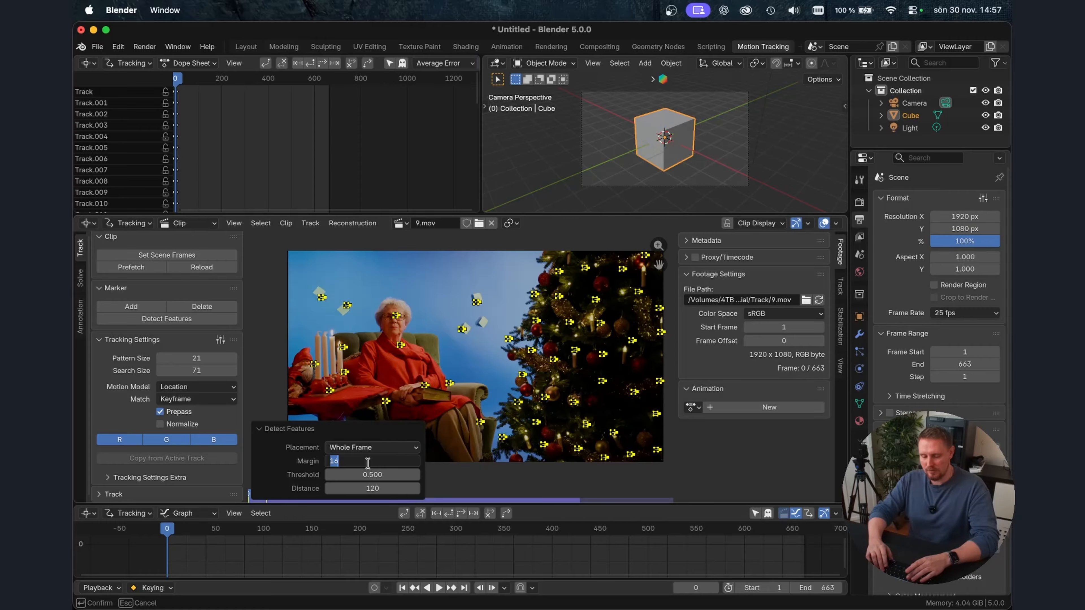
pyautogui.write('50')
pyautogui.press('Return')
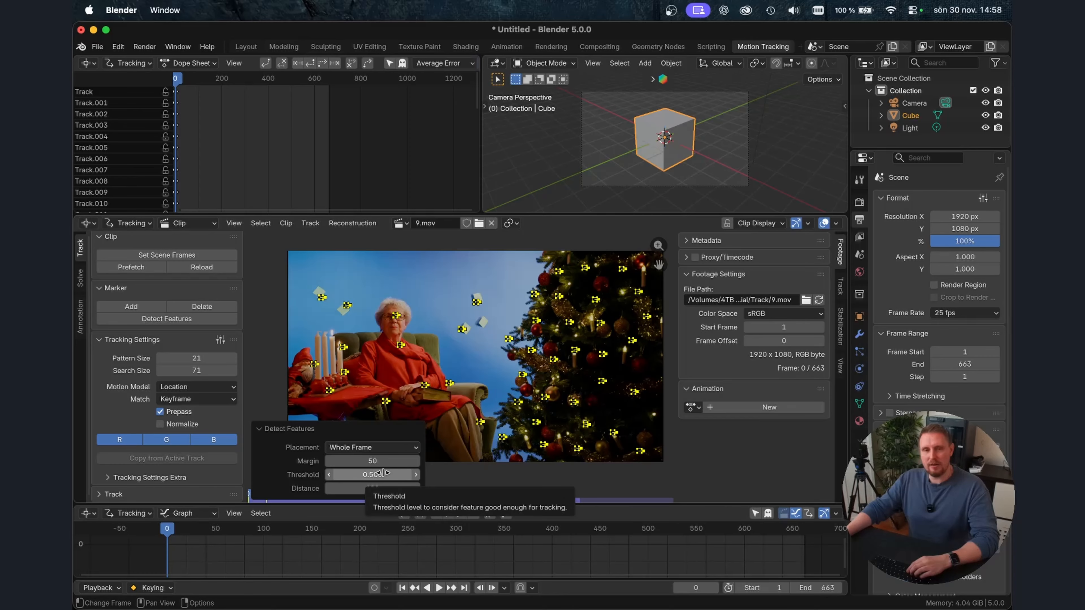
pyautogui.moveTo(382, 473); pyautogui.dragTo(363, 474)
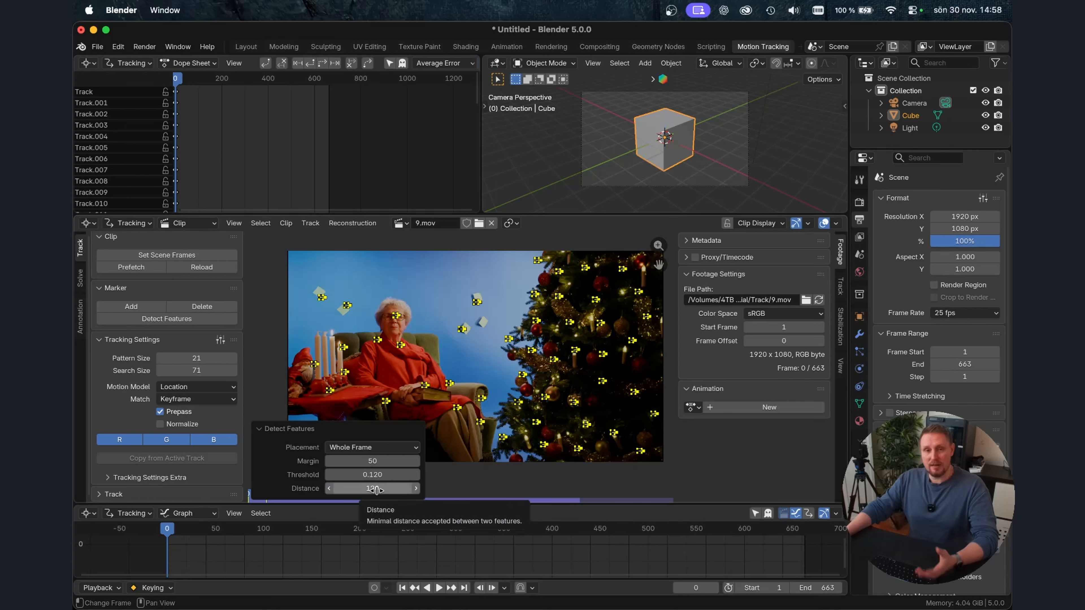
pyautogui.moveTo(377, 488); pyautogui.dragTo(333, 488)
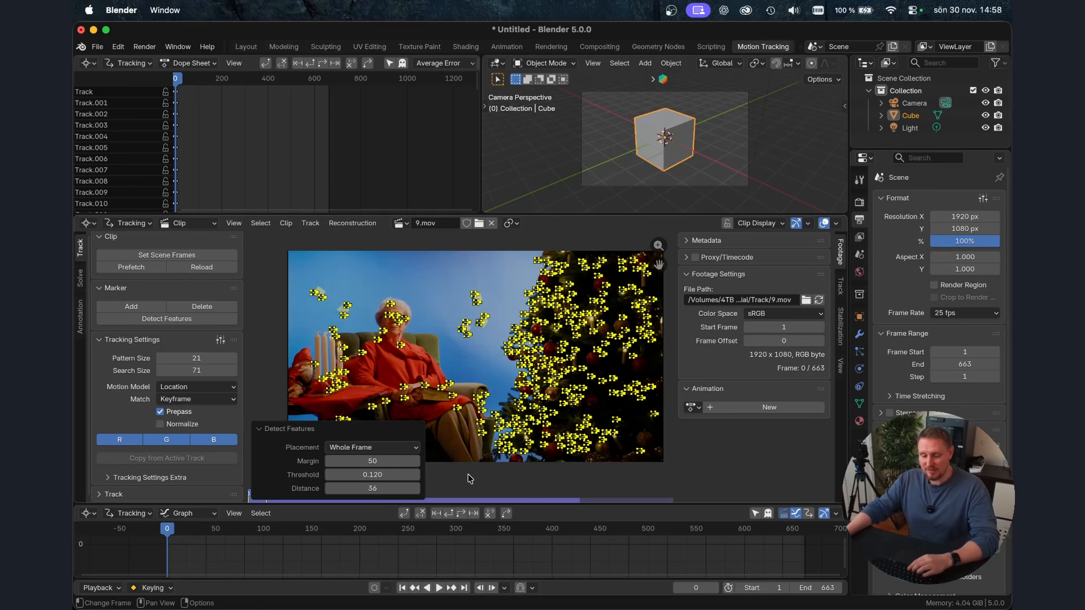
pyautogui.click(259, 429)
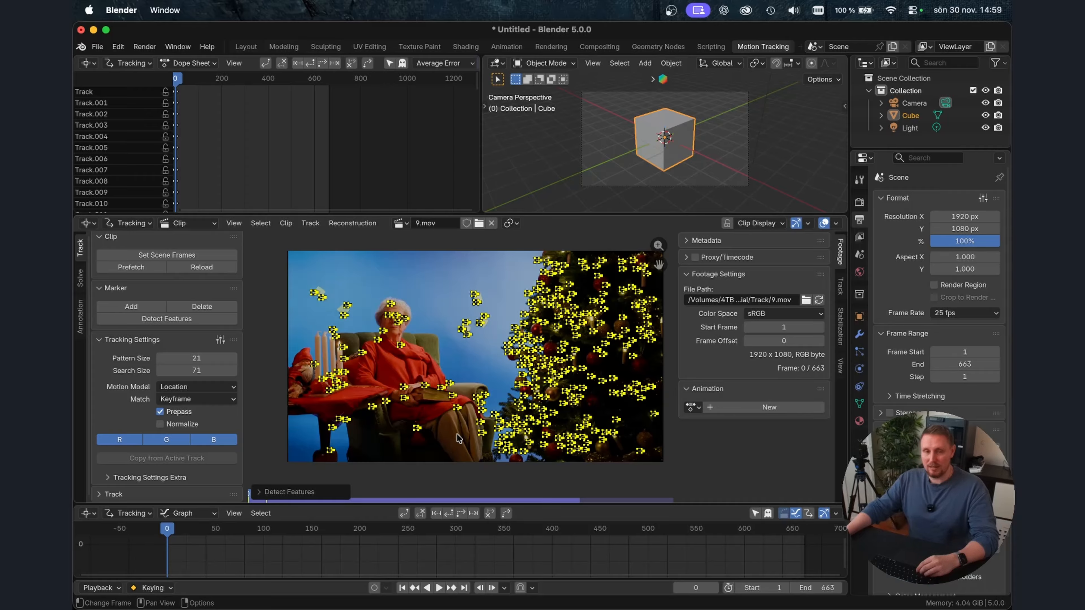
# Step: Delete the tracking markers on the seated woman and her armchair at the start of the clip
pyautogui.click(457, 434)
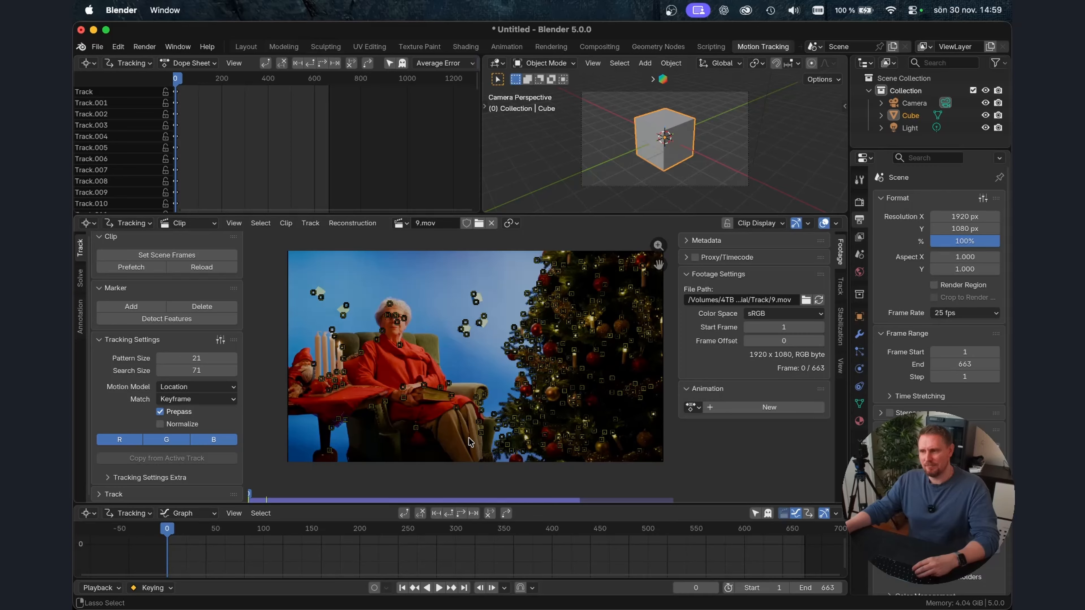
pyautogui.moveTo(468, 452)
pyautogui.keyDown('ctrl'); pyautogui.mouseDown(button='right')
pyautogui.moveTo(481, 447)
pyautogui.moveTo(485, 376)
pyautogui.moveTo(402, 290)
pyautogui.moveTo(363, 316)
pyautogui.moveTo(351, 354)
pyautogui.moveTo(358, 396)
pyautogui.moveTo(467, 449)
pyautogui.mouseUp(button='right'); pyautogui.keyUp('ctrl')
pyautogui.press('x')
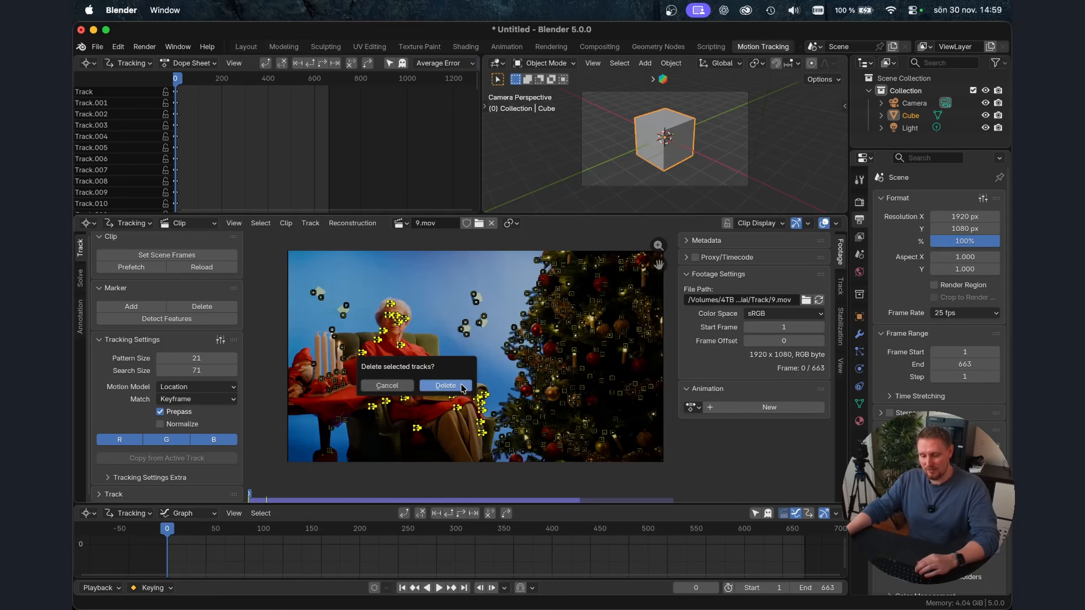
pyautogui.click(461, 386)
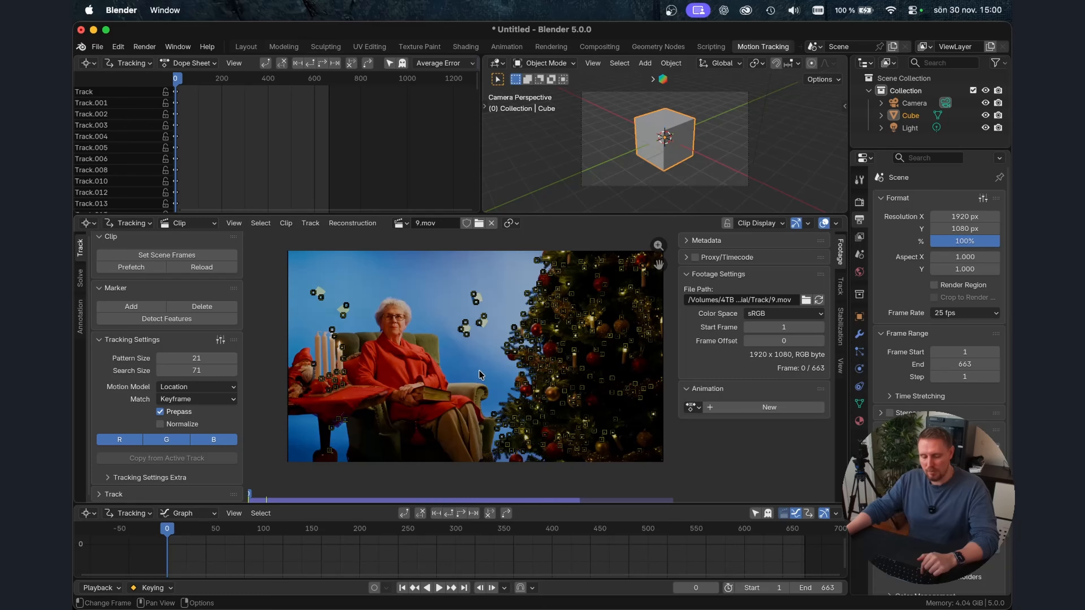
# Step: Track all remaining markers forward through the whole clip
pyautogui.press('a')
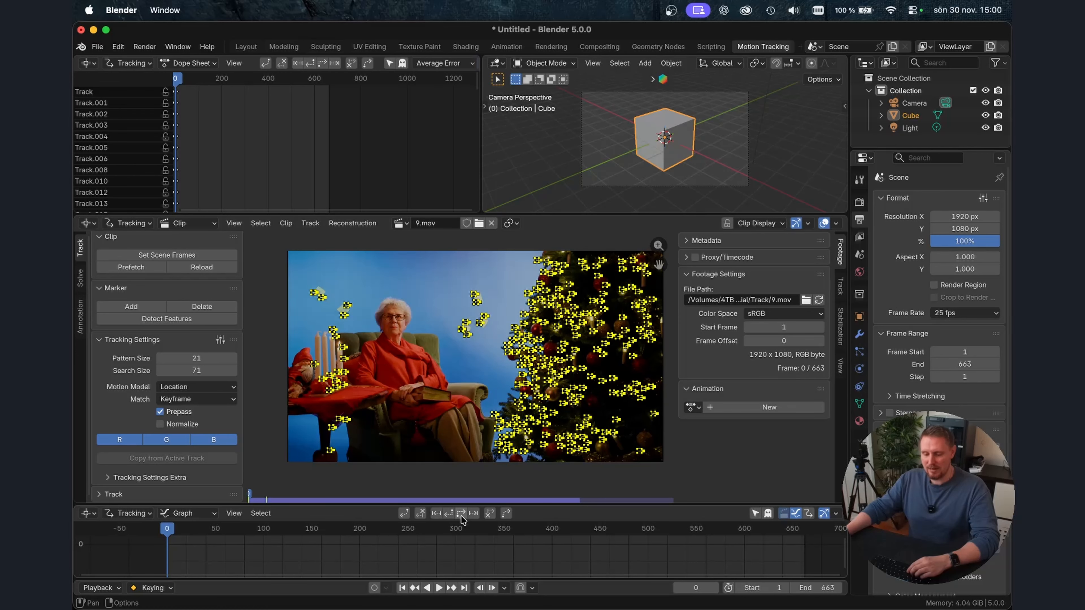
pyautogui.hotkey('ctrl', 't')
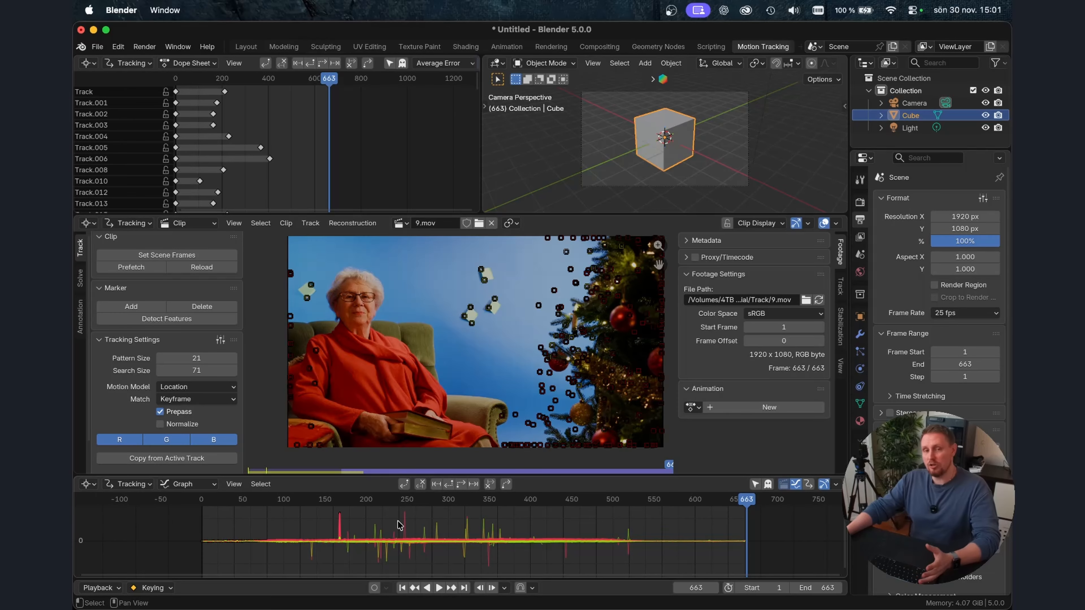
# Step: Inspect the outlying spikes in the motion graph by selecting their track curves
pyautogui.press('x')
pyautogui.click(351, 520)
pyautogui.click(390, 522)
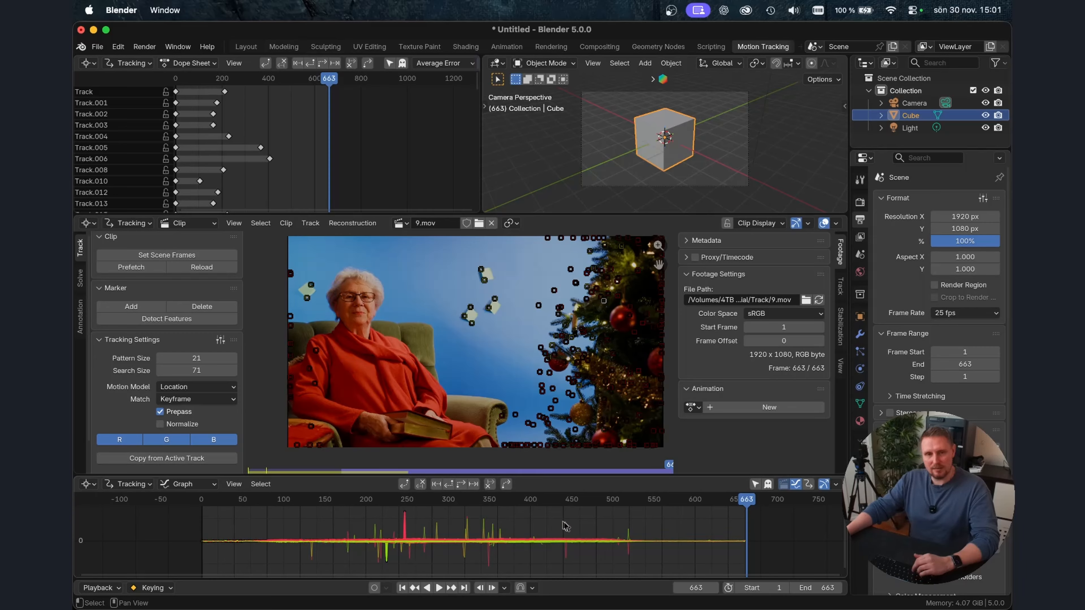
pyautogui.click(574, 527)
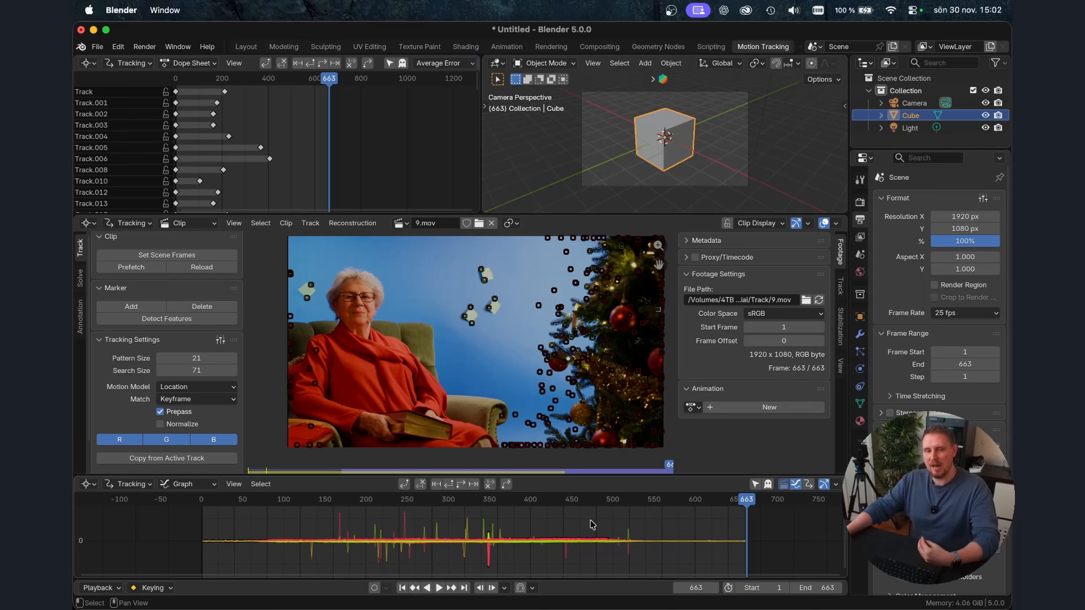
# Step: Detect a fresh set of features at the clip's last frame, 663
pyautogui.click(738, 500)
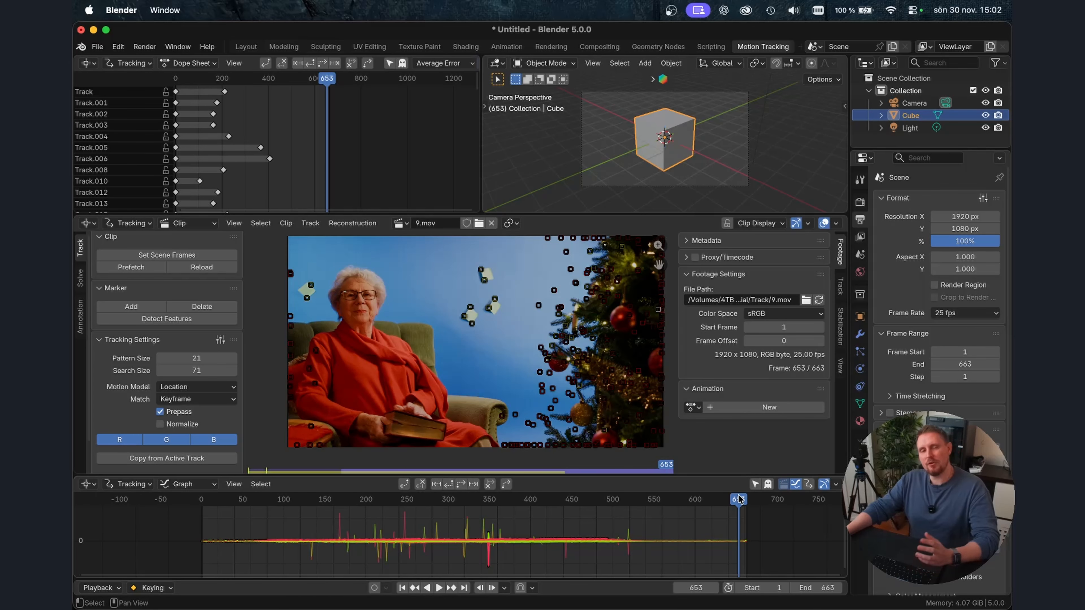
pyautogui.moveTo(738, 501); pyautogui.dragTo(744, 500)
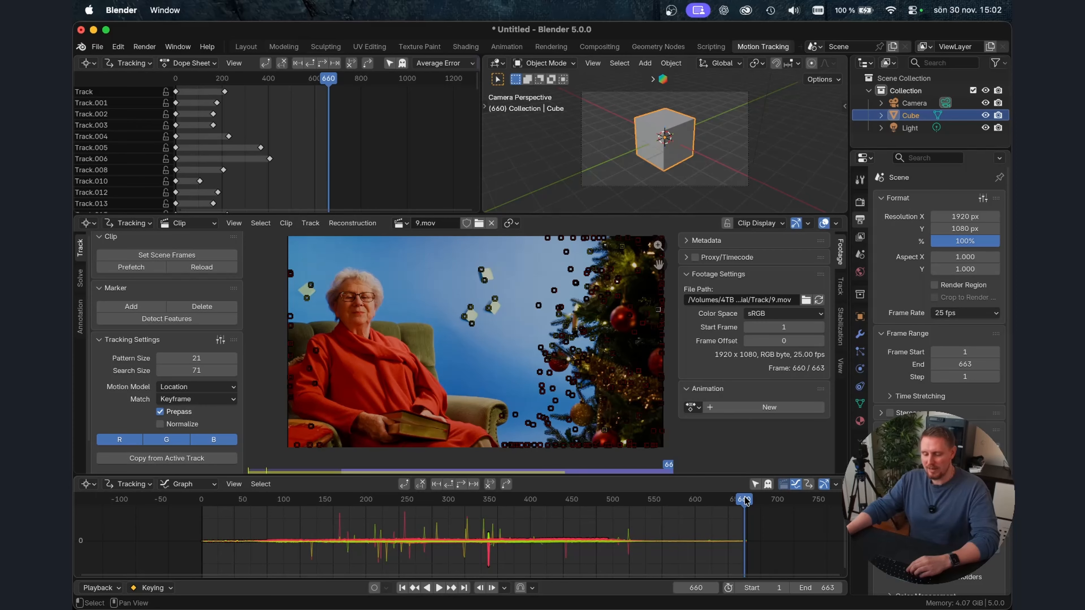
pyautogui.moveTo(744, 501); pyautogui.dragTo(748, 499)
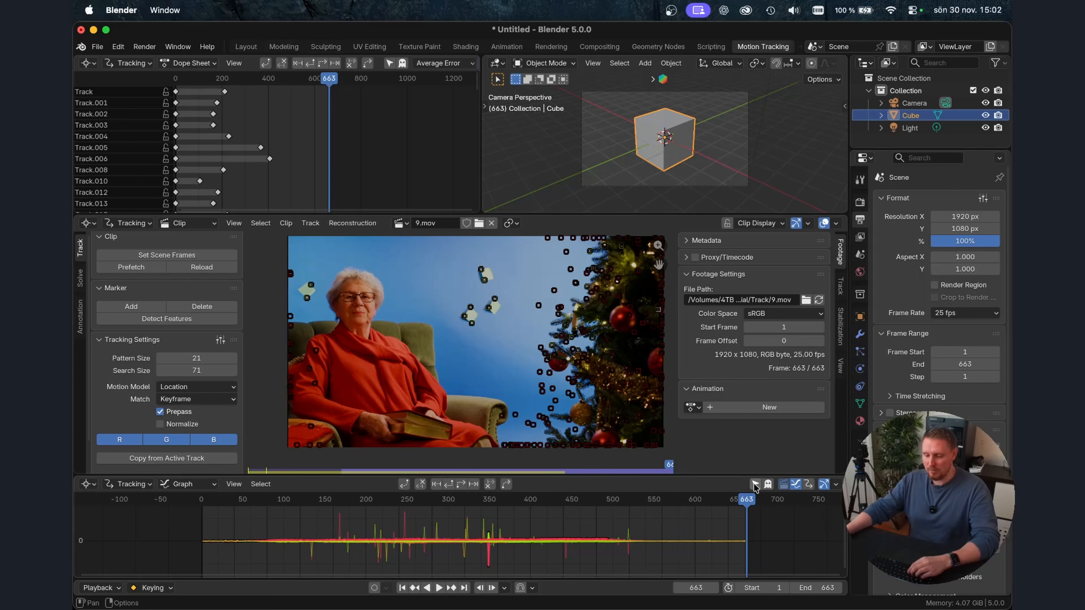
pyautogui.click(193, 320)
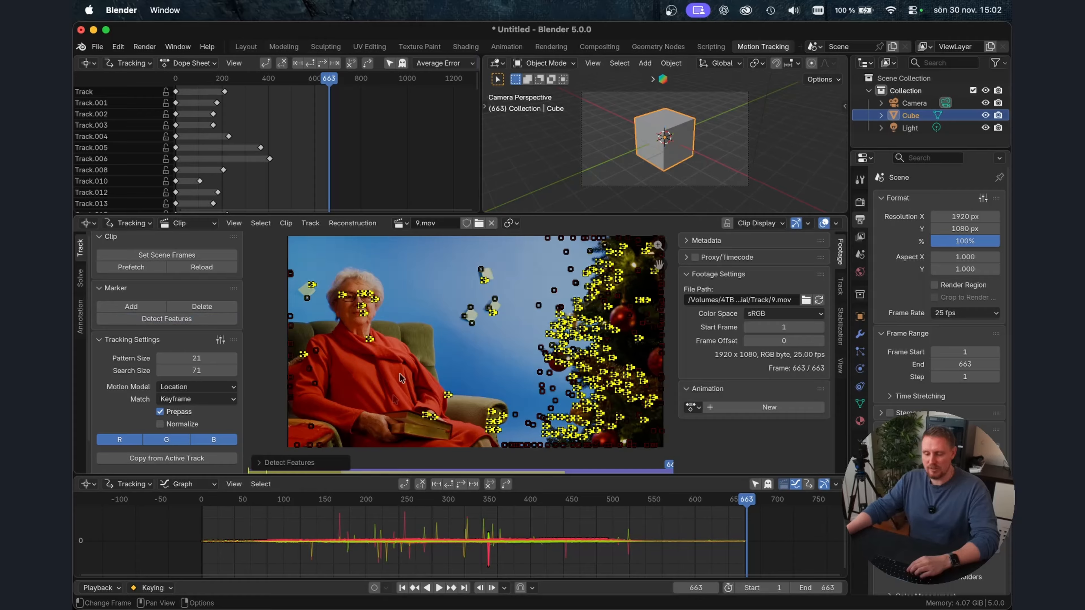
# Step: Delete the newly detected markers on the woman and her armchair at the last frame
pyautogui.click(507, 374)
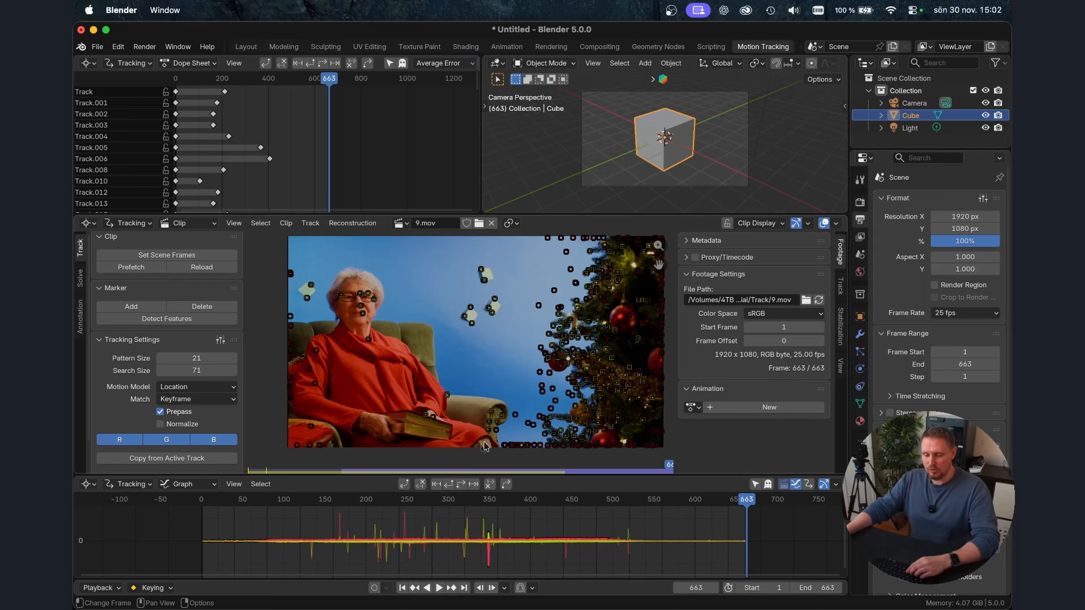
pyautogui.moveTo(477, 441)
pyautogui.keyDown('ctrl'); pyautogui.keyDown('alt'); pyautogui.mouseDown()
pyautogui.moveTo(499, 437)
pyautogui.moveTo(510, 410)
pyautogui.moveTo(384, 270)
pyautogui.moveTo(331, 295)
pyautogui.moveTo(301, 374)
pyautogui.moveTo(308, 410)
pyautogui.moveTo(354, 438)
pyautogui.moveTo(444, 452)
pyautogui.mouseUp(); pyautogui.keyUp('alt'); pyautogui.keyUp('ctrl')
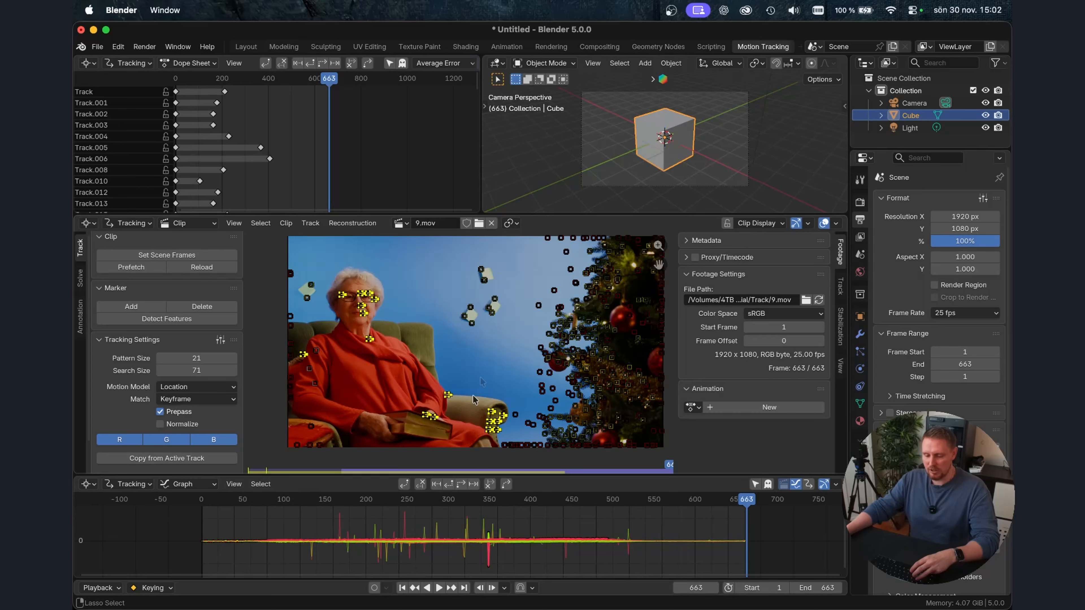
pyautogui.press('x')
pyautogui.click(492, 337)
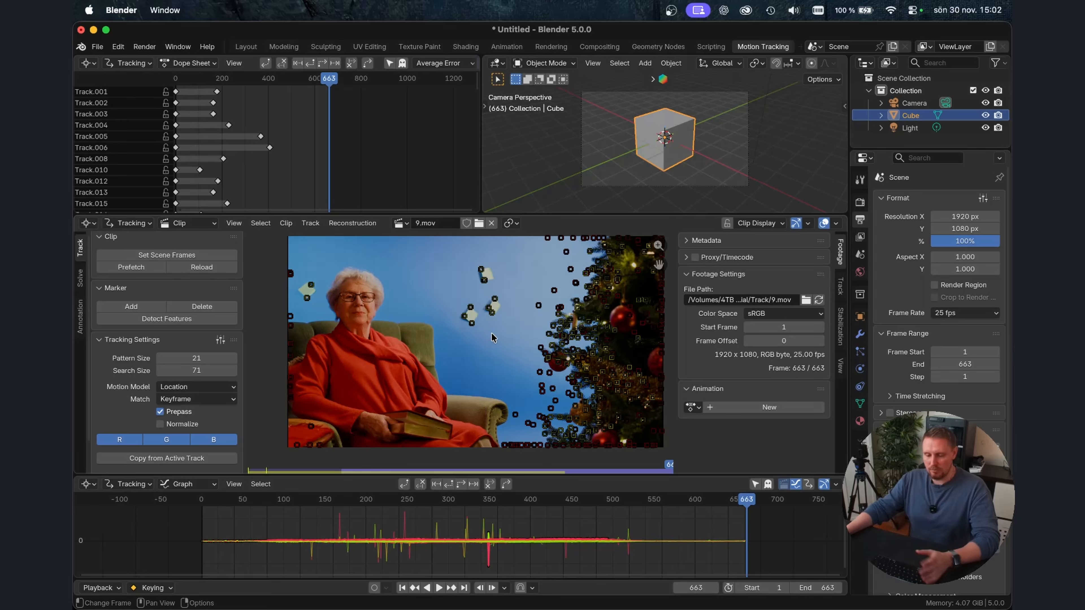
# Step: Track all markers backward to the start of the clip and open the camera solve settings
pyautogui.press('a')
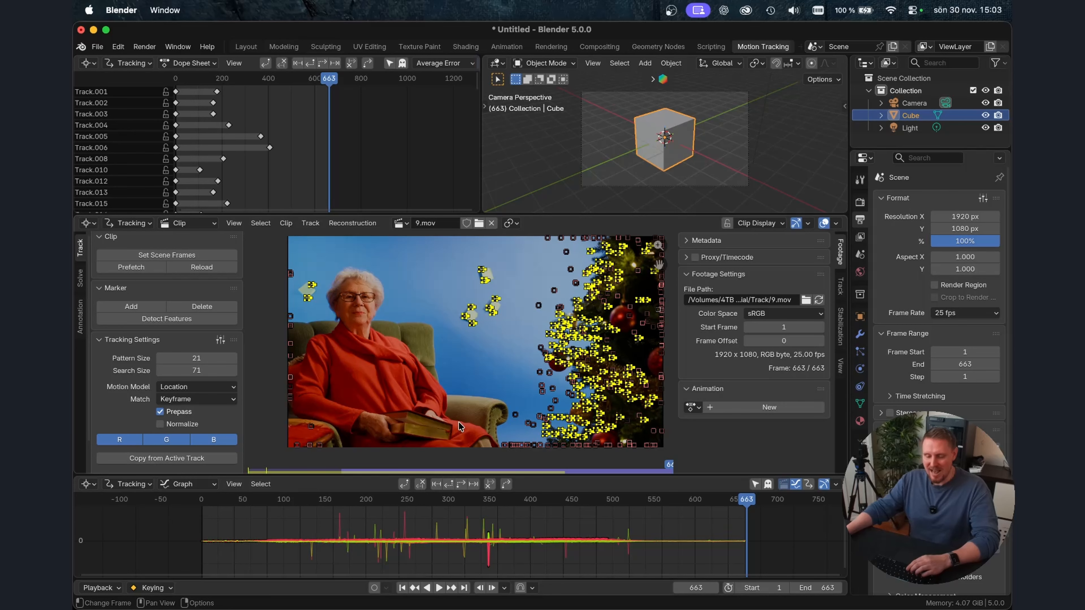
pyautogui.click(449, 484)
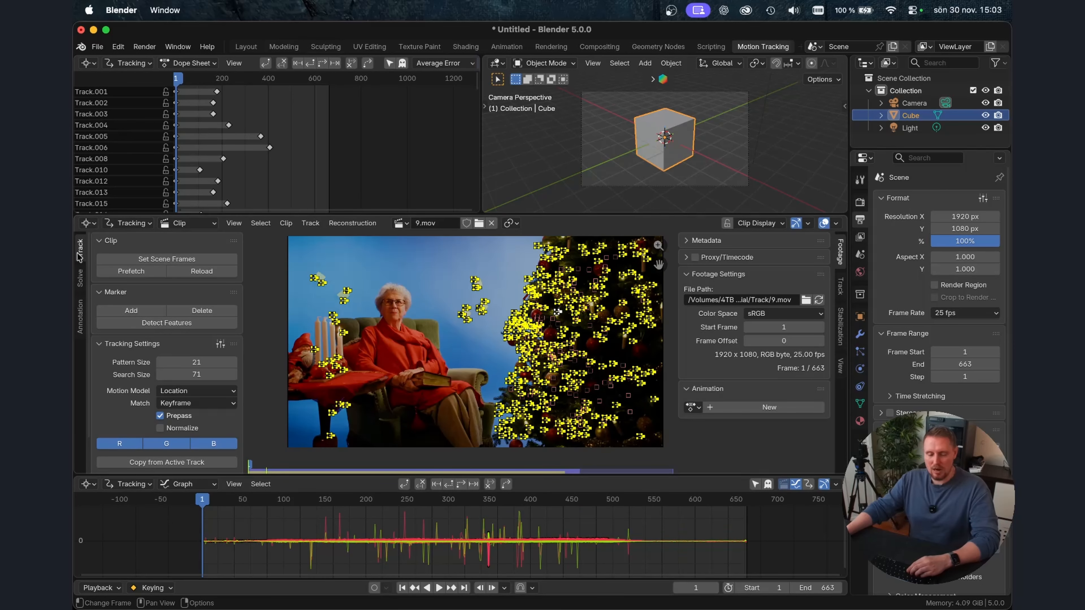
pyautogui.click(80, 277)
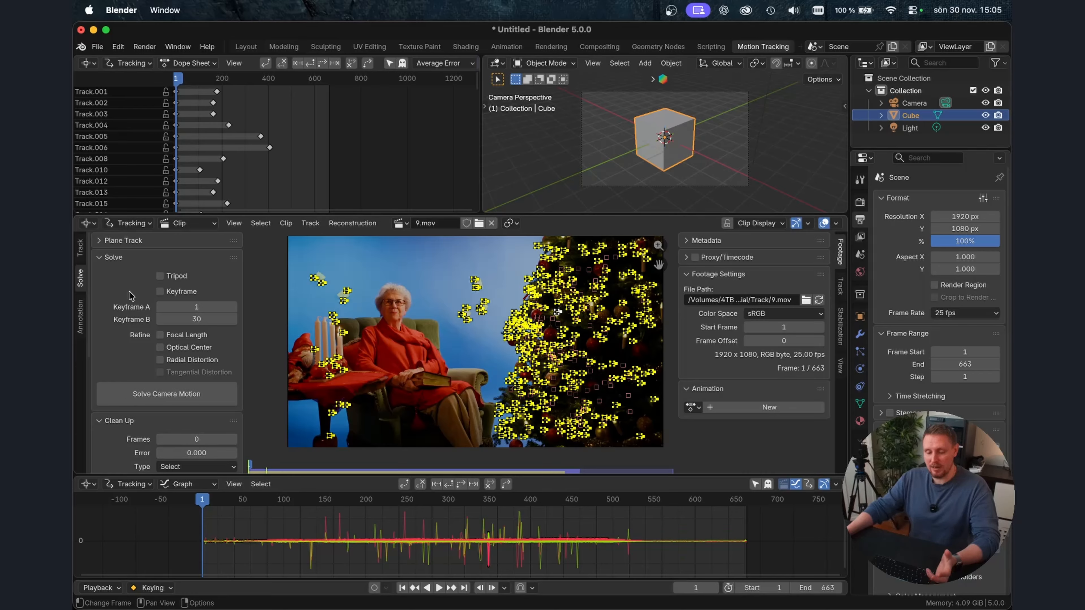
# Step: Set the solve keyframes to 100 for A and 450 for B, and solve the camera motion
pyautogui.moveTo(192, 307); pyautogui.dragTo(214, 319)
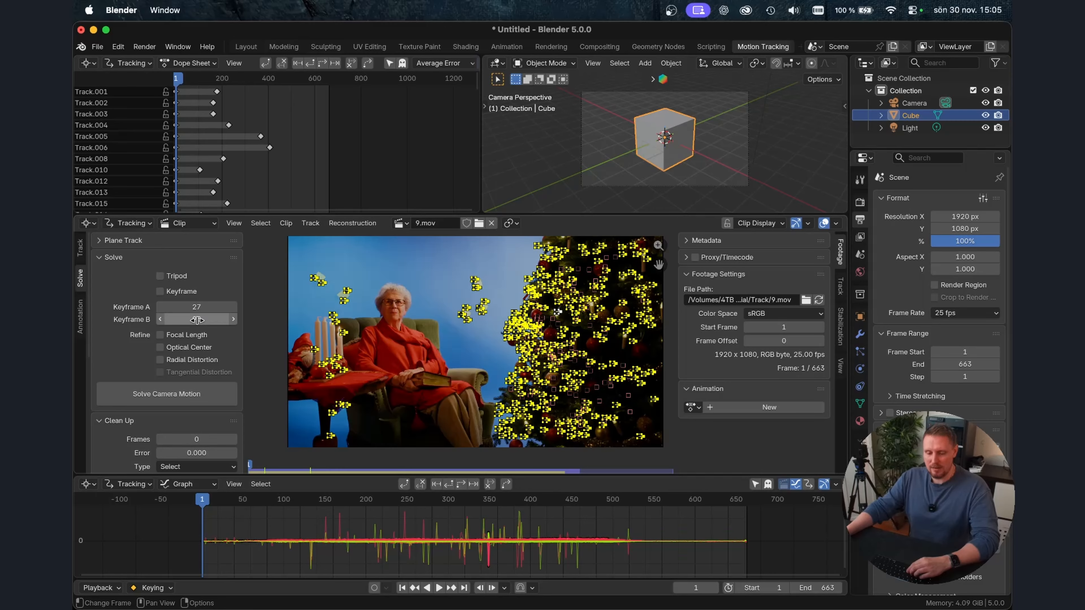
pyautogui.moveTo(195, 319); pyautogui.dragTo(197, 307)
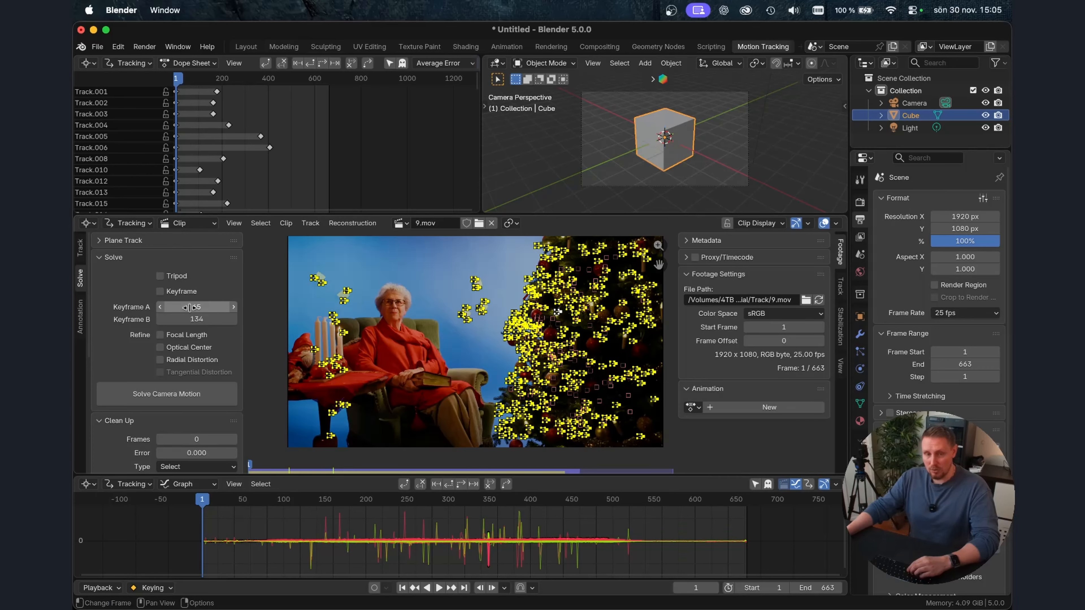
pyautogui.moveTo(260, 504); pyautogui.dragTo(576, 507)
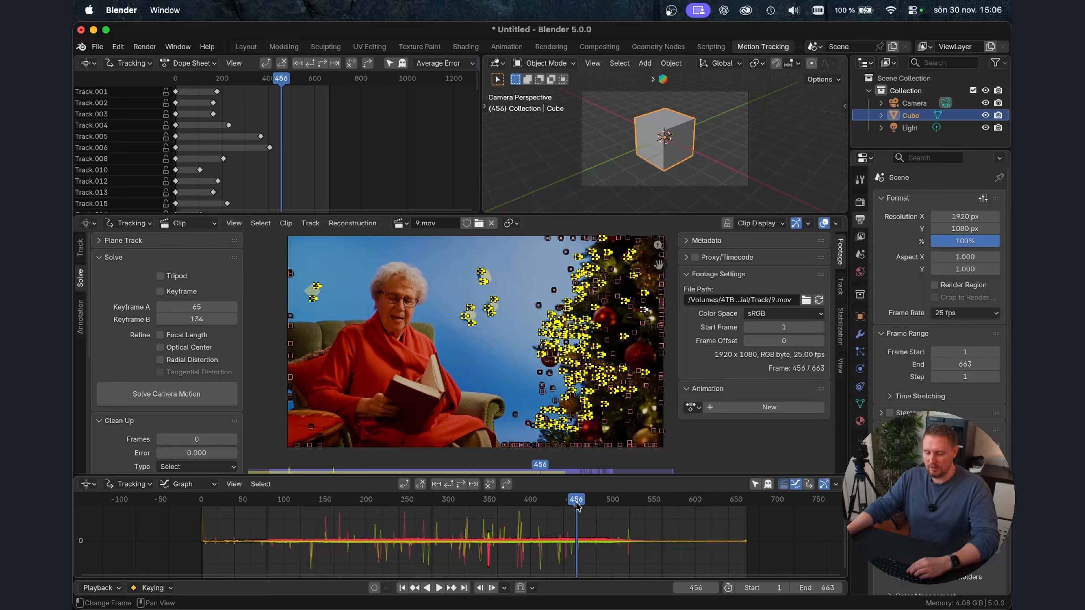
pyautogui.click(196, 307)
pyautogui.write('100')
pyautogui.press('Tab')
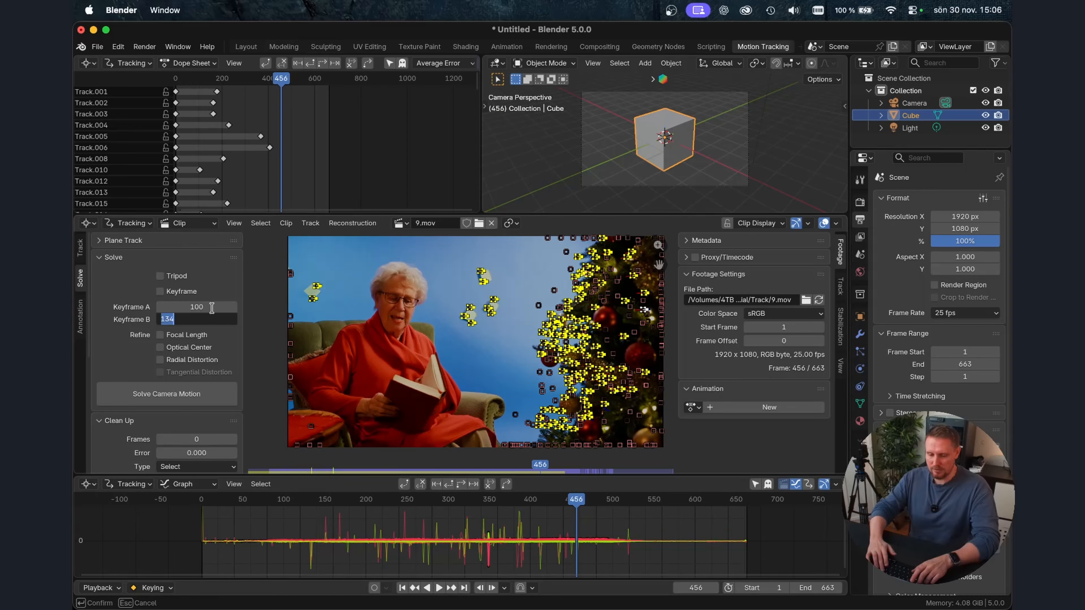
pyautogui.write('450')
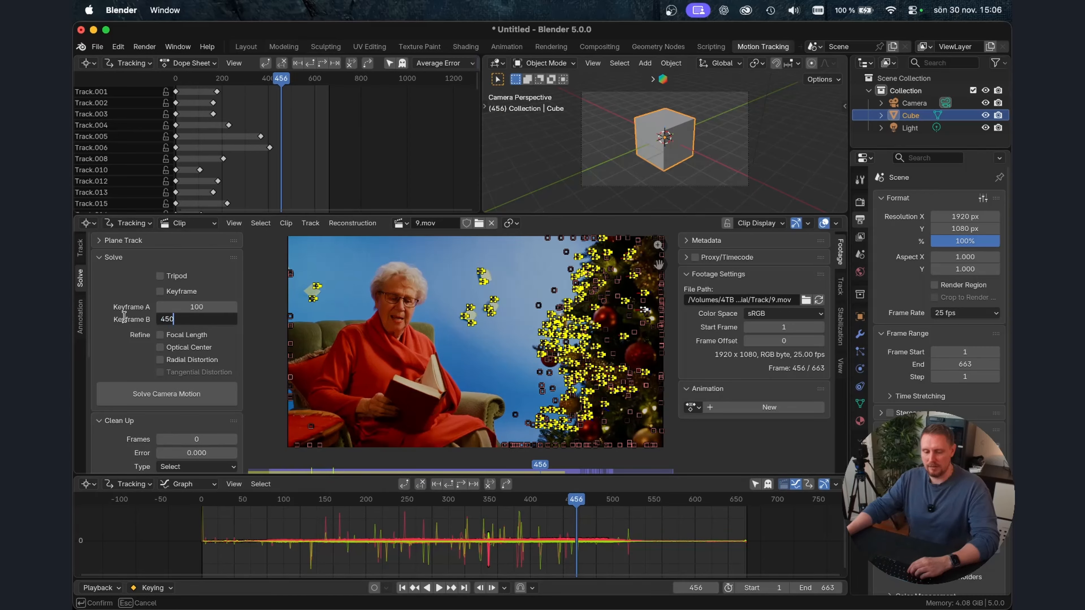
pyautogui.press('Return')
pyautogui.click(159, 394)
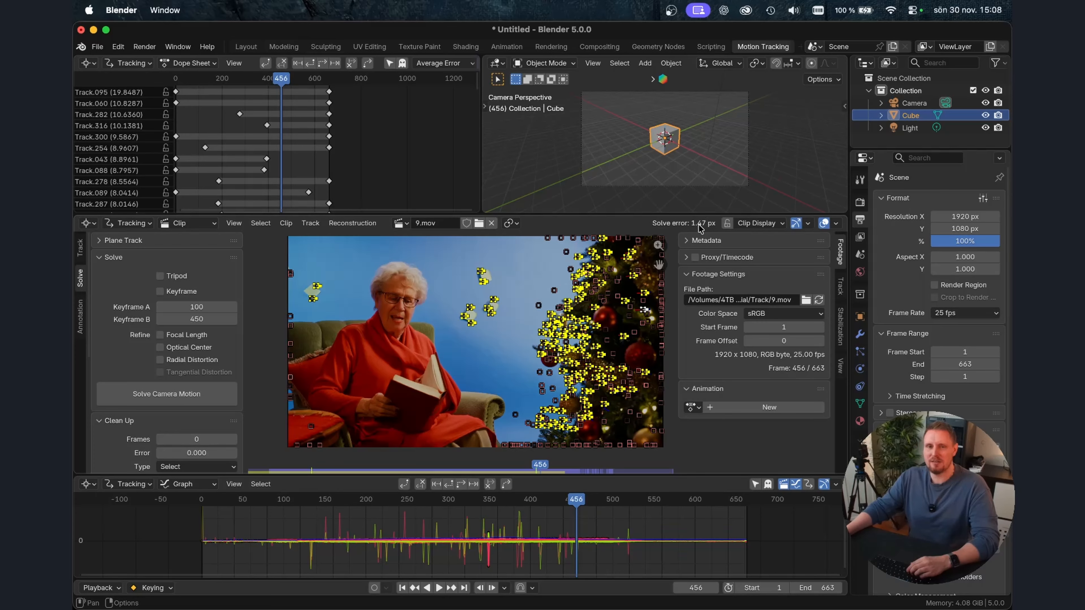
# Step: Select the tracks with a reprojection error above 4.24 using Clean Tracks and delete them
pyautogui.scroll(-6, 130, 316)
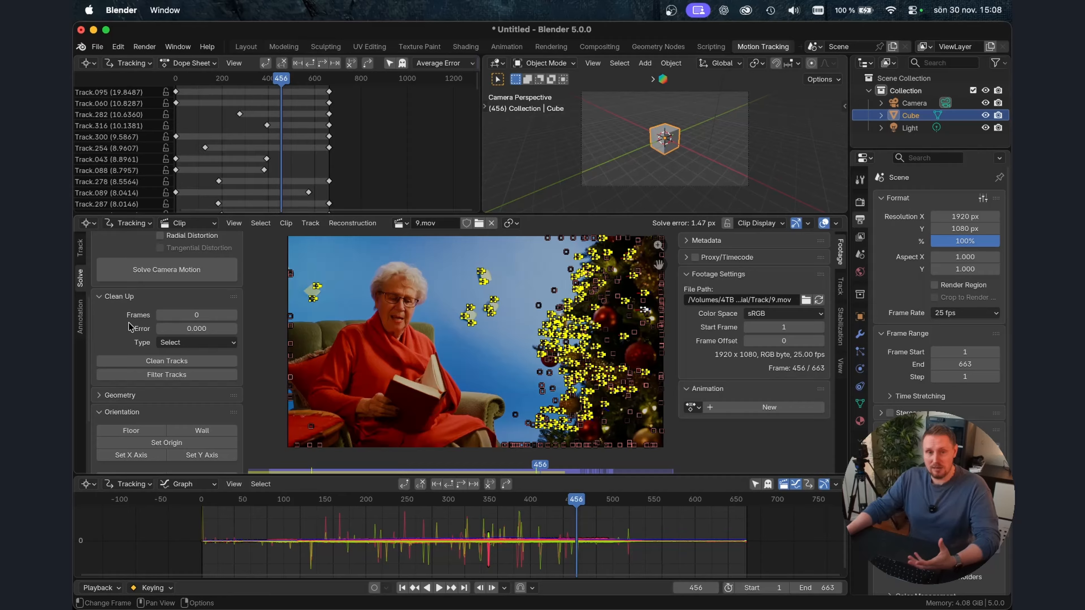
pyautogui.click(166, 362)
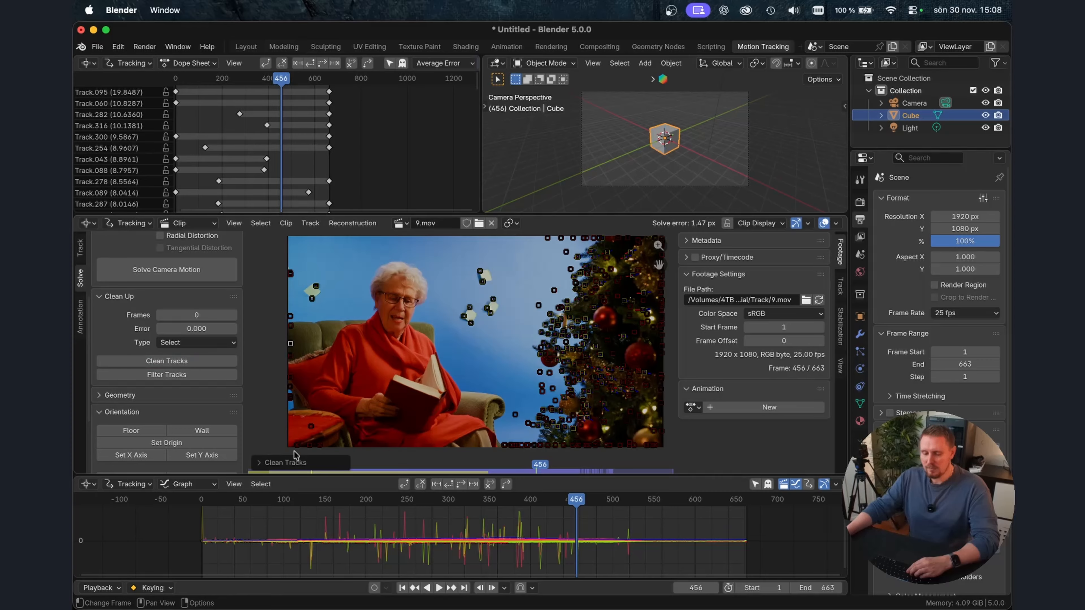
pyautogui.click(261, 463)
pyautogui.moveTo(372, 445)
pyautogui.mouseDown()
pyautogui.moveTo(384, 445)
pyautogui.moveTo(366, 447)
pyautogui.mouseUp()
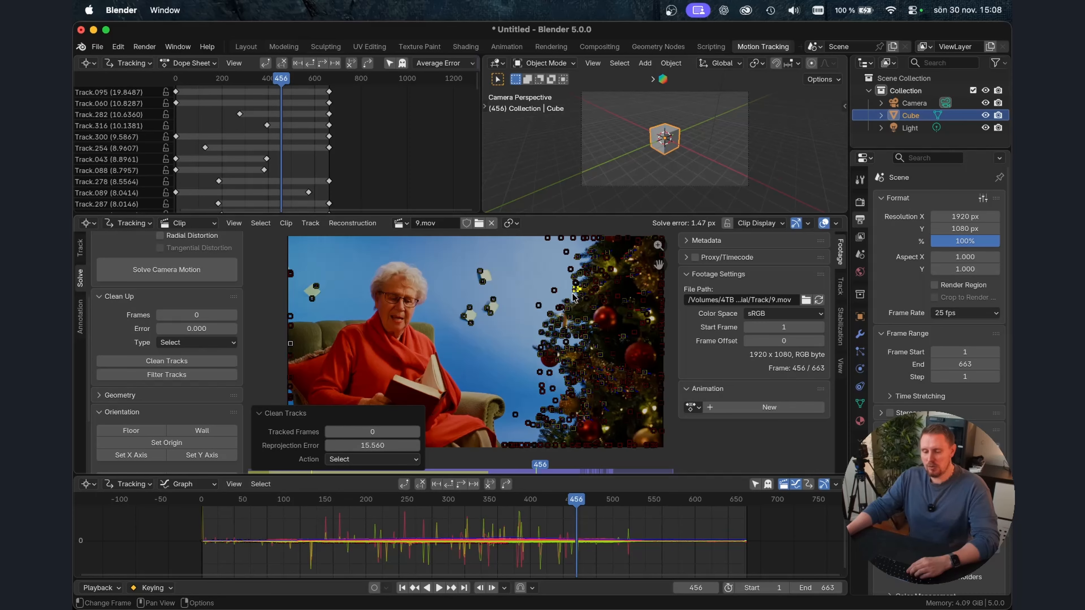
pyautogui.moveTo(372, 445); pyautogui.dragTo(372, 445)
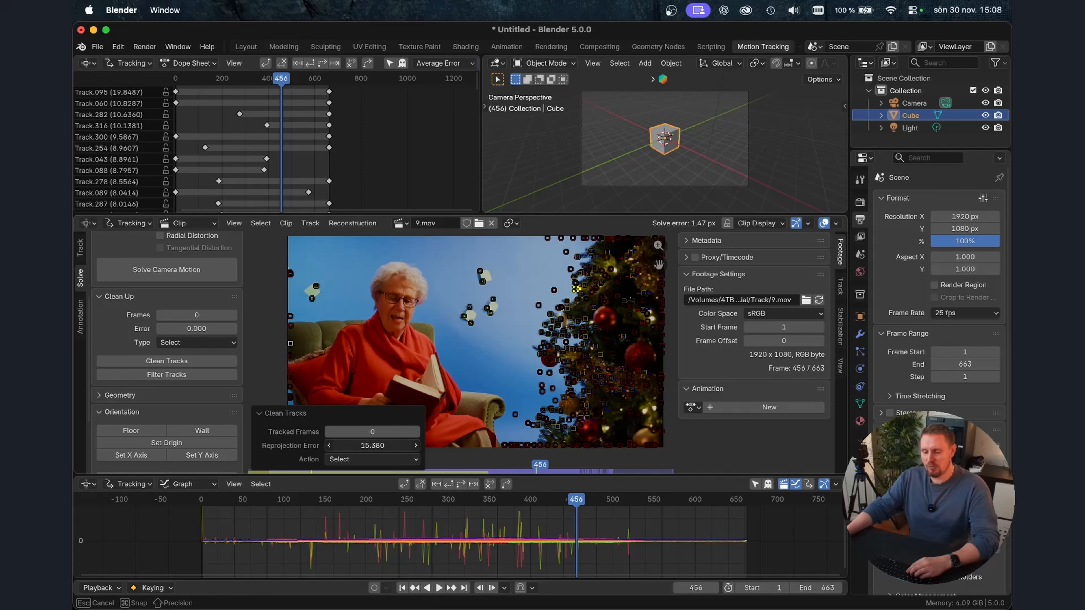
pyautogui.moveTo(372, 445); pyautogui.dragTo(367, 446)
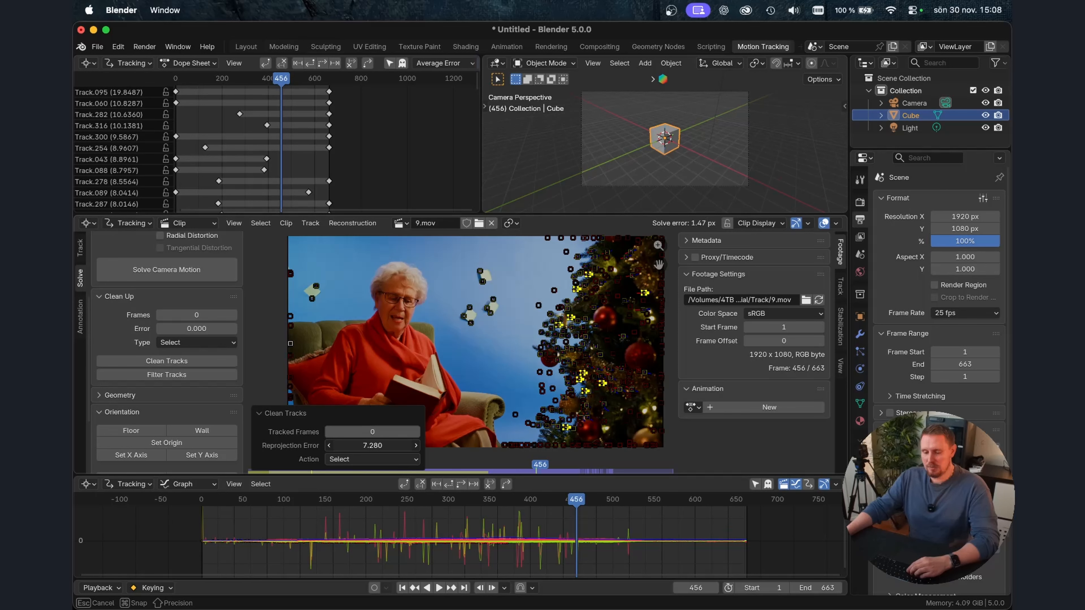
pyautogui.moveTo(363, 446); pyautogui.dragTo(354, 446)
pyautogui.moveTo(372, 445); pyautogui.dragTo(369, 445)
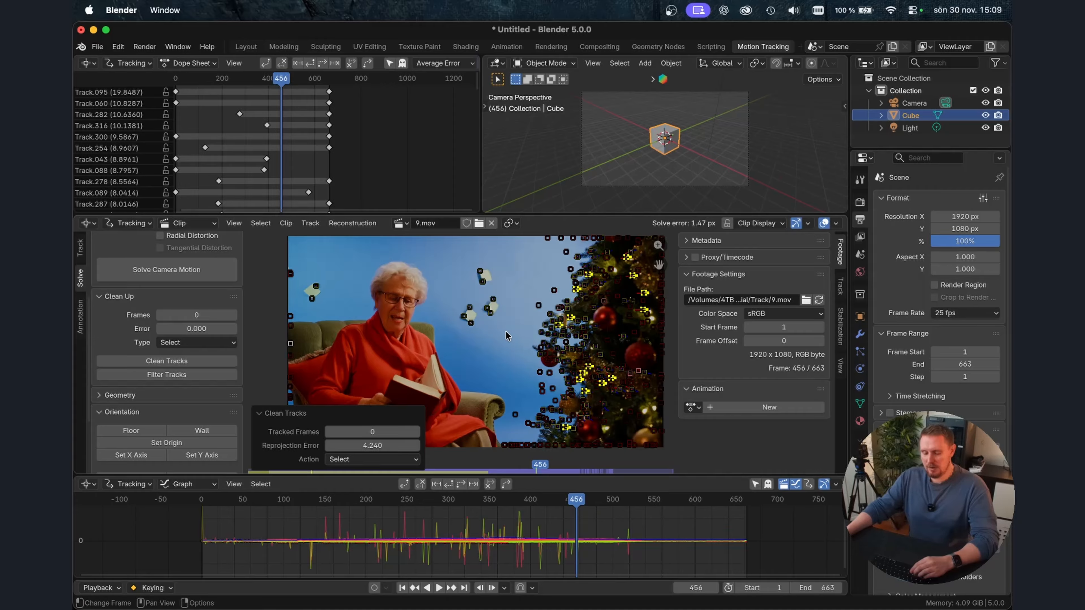
pyautogui.press('Delete')
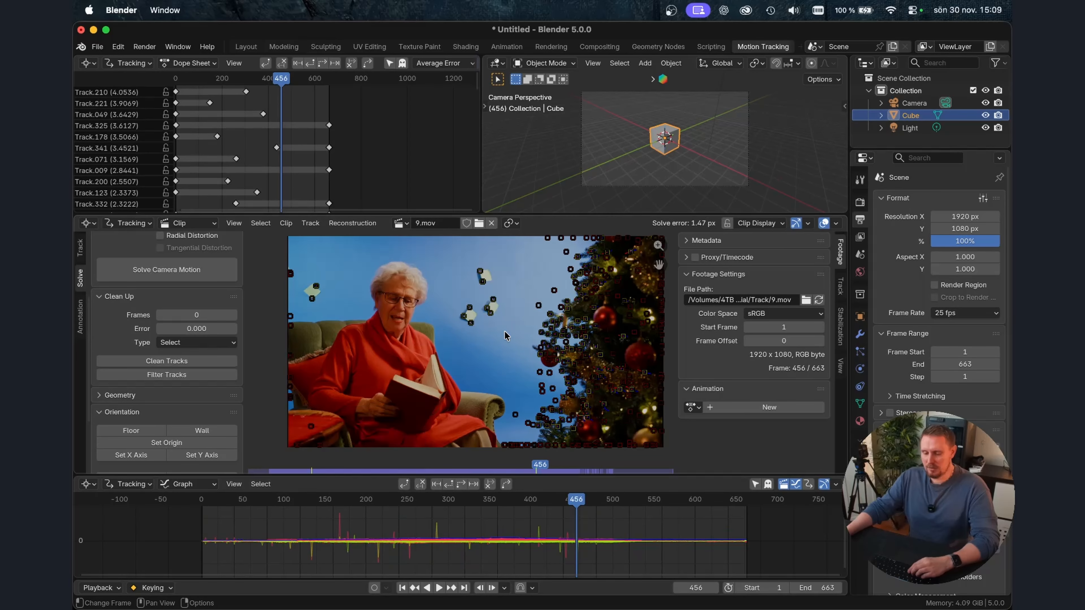
pyautogui.press('super+z')
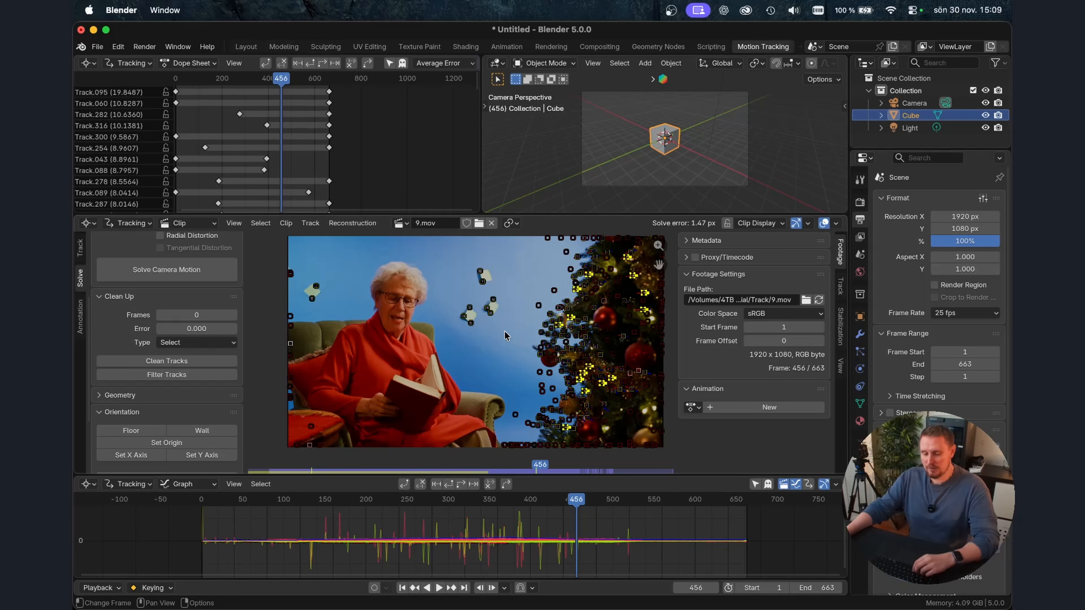
pyautogui.press('super+shift+z')
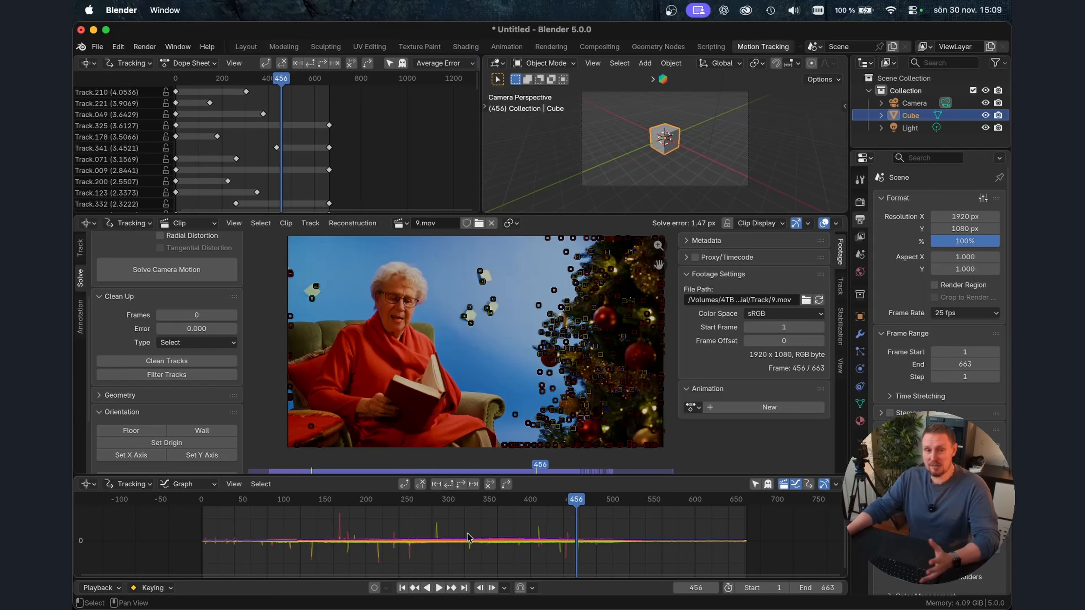
# Step: Delete the problematic tracks found by Filter Tracks at a threshold of 5 and solve the camera motion again
pyautogui.click(192, 375)
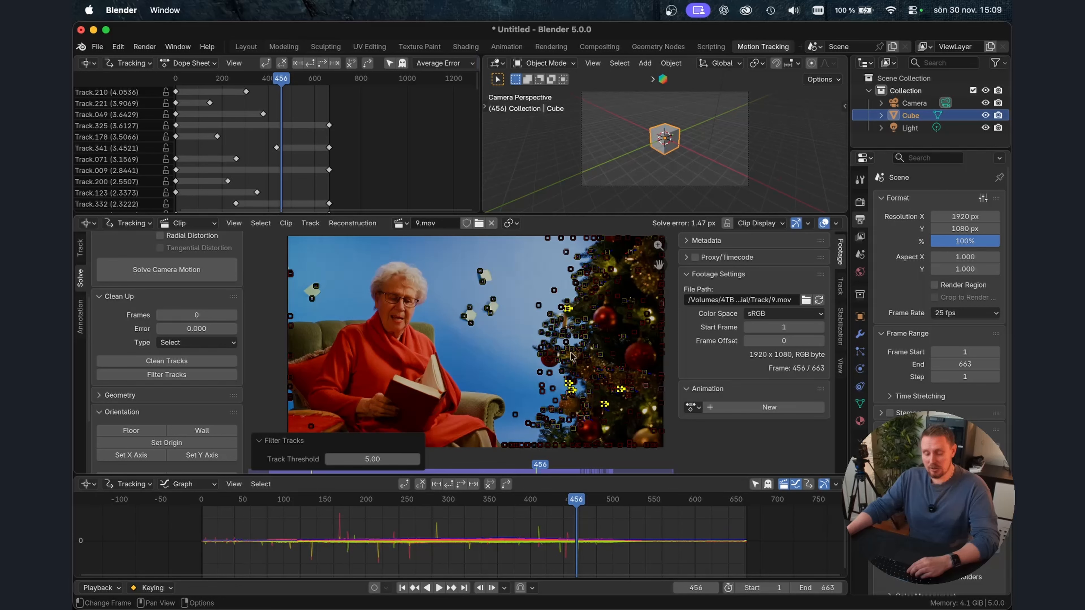
pyautogui.press('Delete')
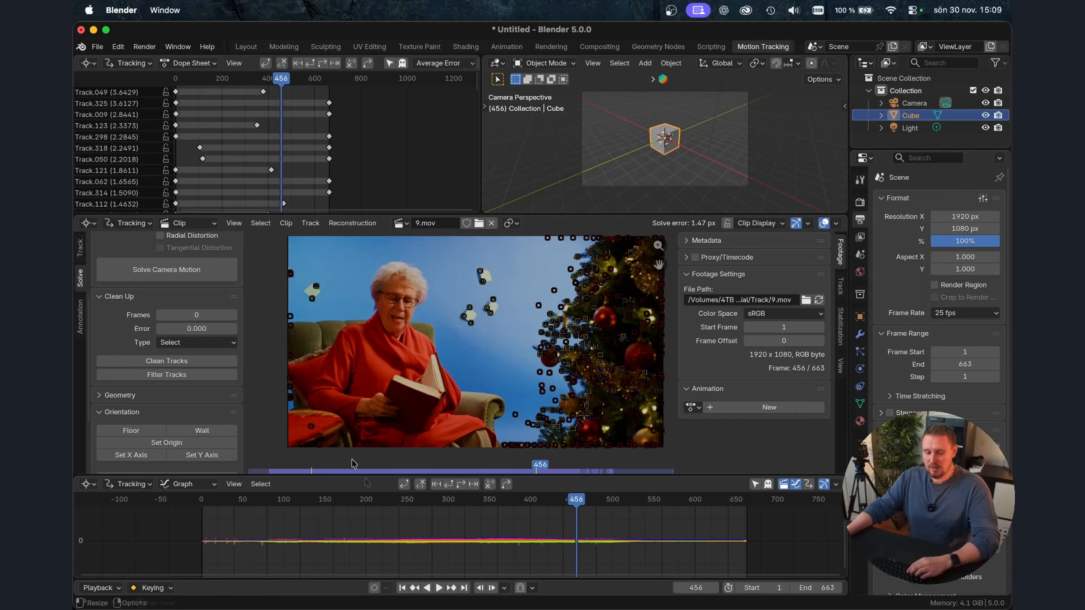
pyautogui.click(208, 280)
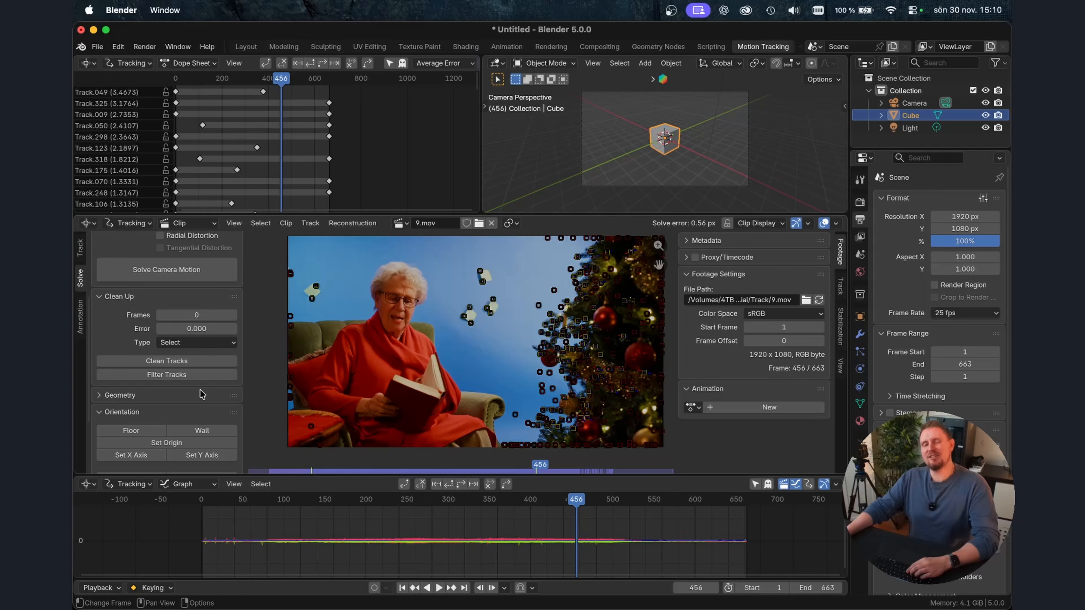
# Step: Filter the tracks at a threshold of 4, delete the flagged ones and re-solve the camera motion
pyautogui.click(176, 375)
pyautogui.click(378, 458)
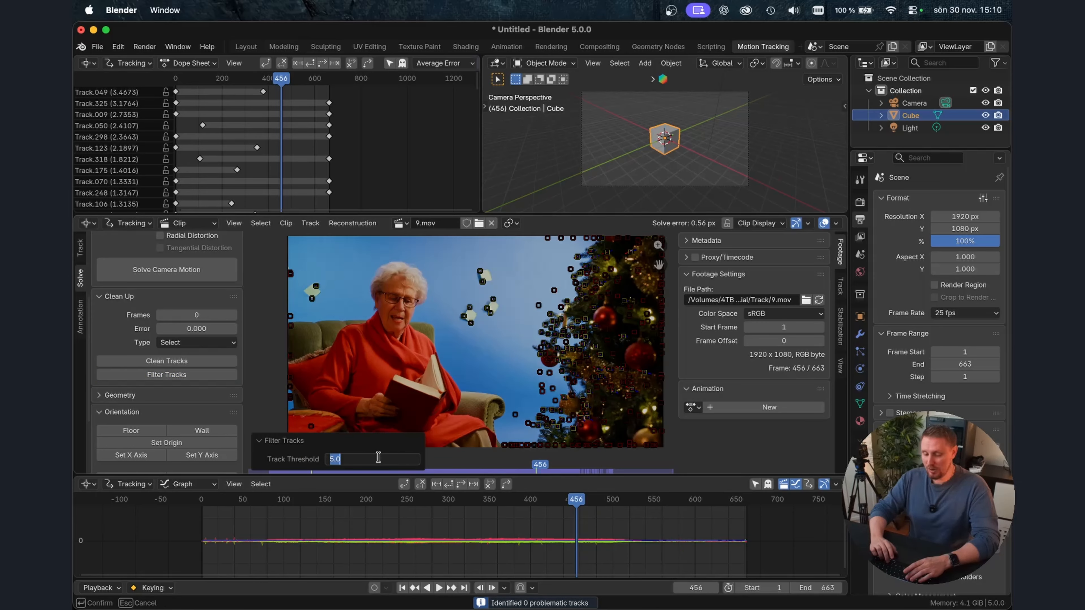
pyautogui.write('4')
pyautogui.press('Return')
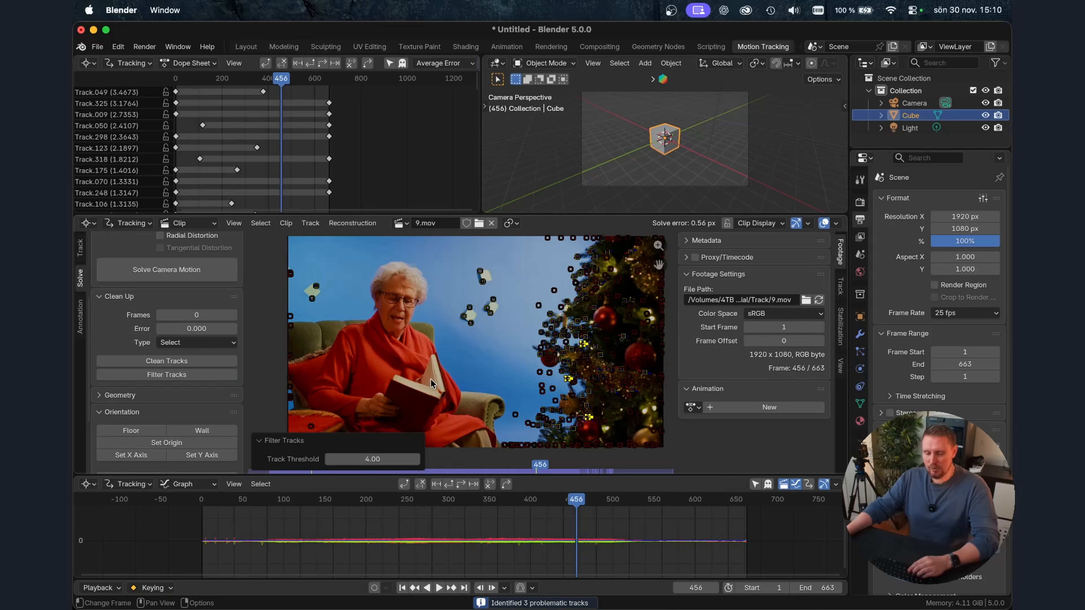
pyautogui.press('Delete')
pyautogui.click(430, 379)
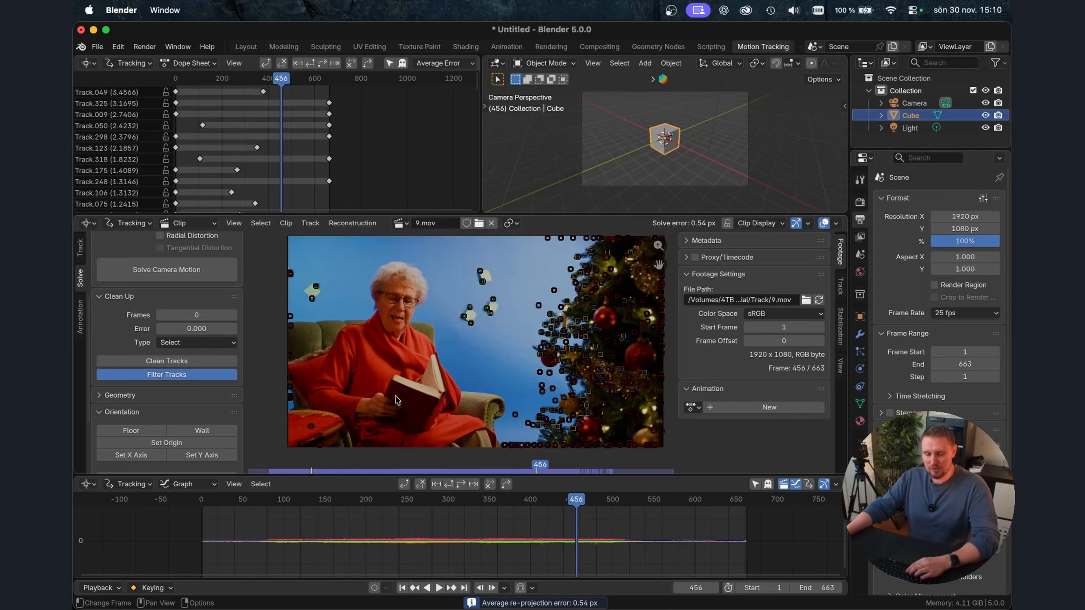
# Step: Lower the track filter threshold to 2.8, remove the flagged tracks and re-solve the camera motion
pyautogui.click(385, 461)
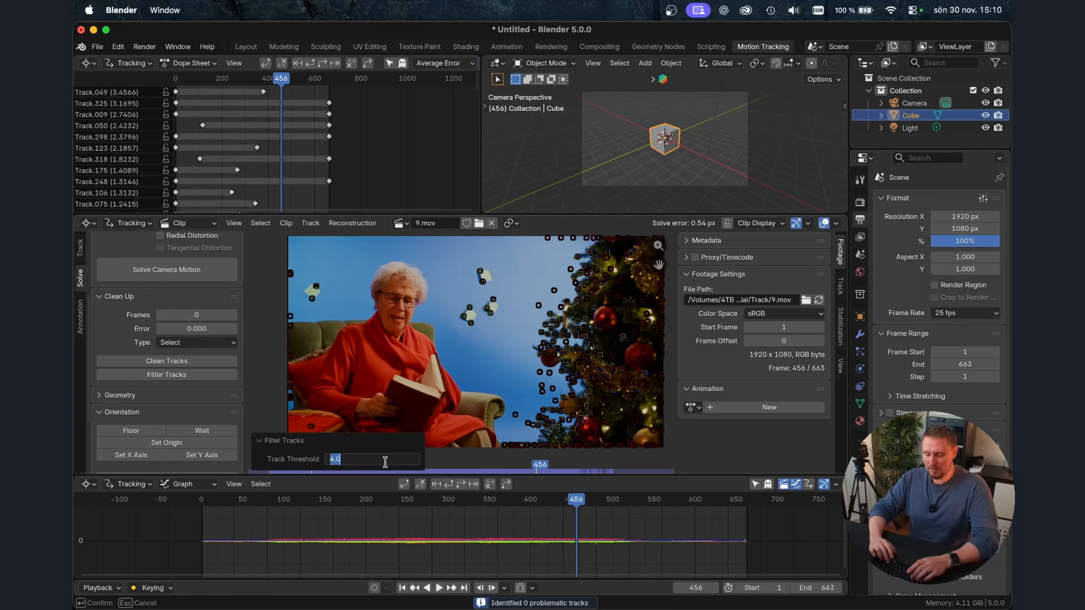
pyautogui.write('2')
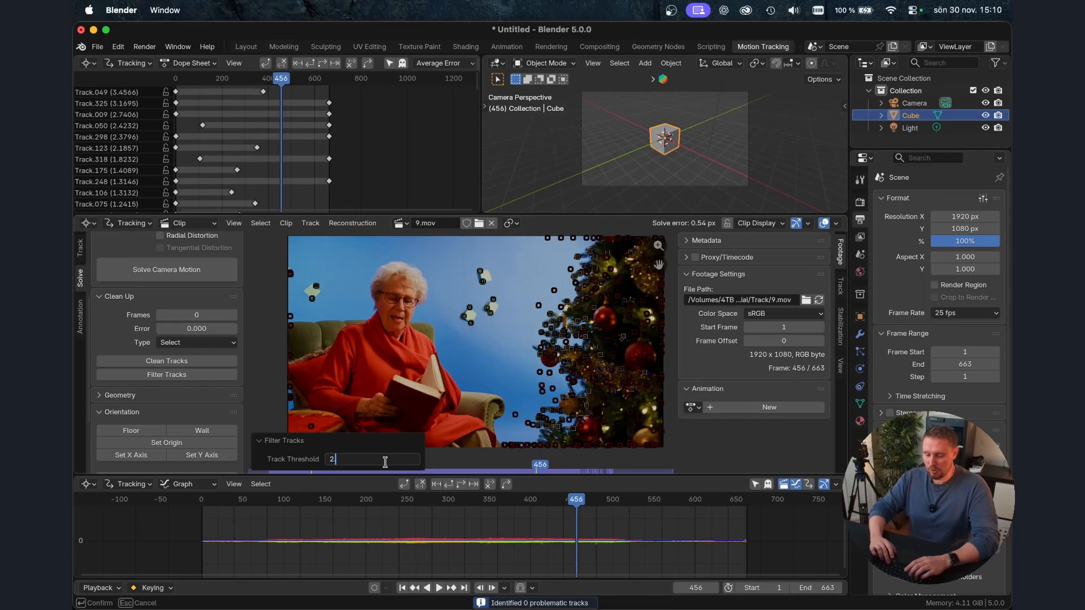
pyautogui.press('Return')
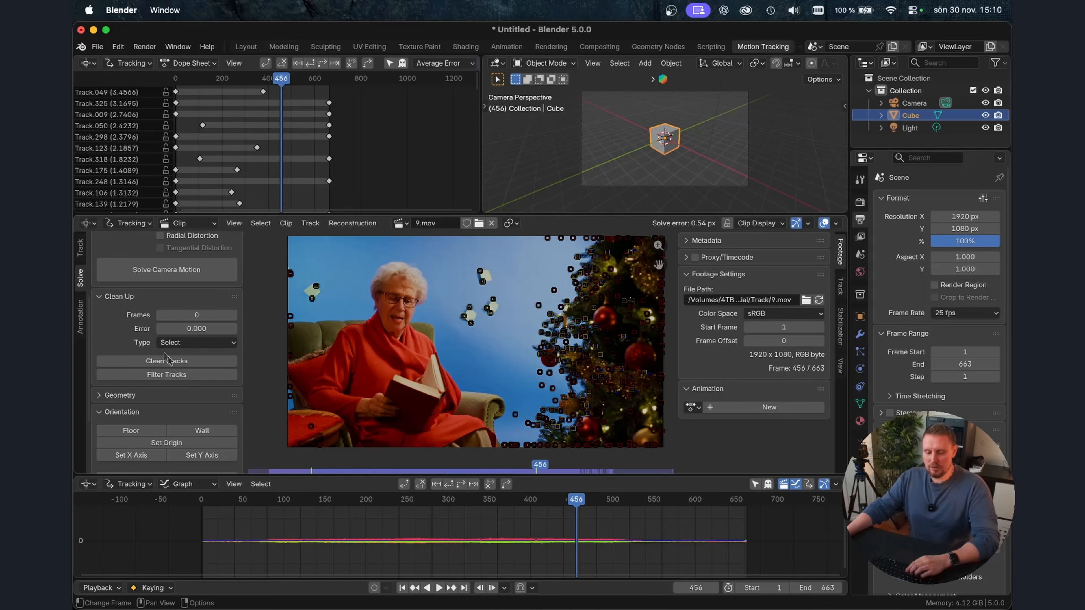
pyautogui.hotkey('shift', 's')
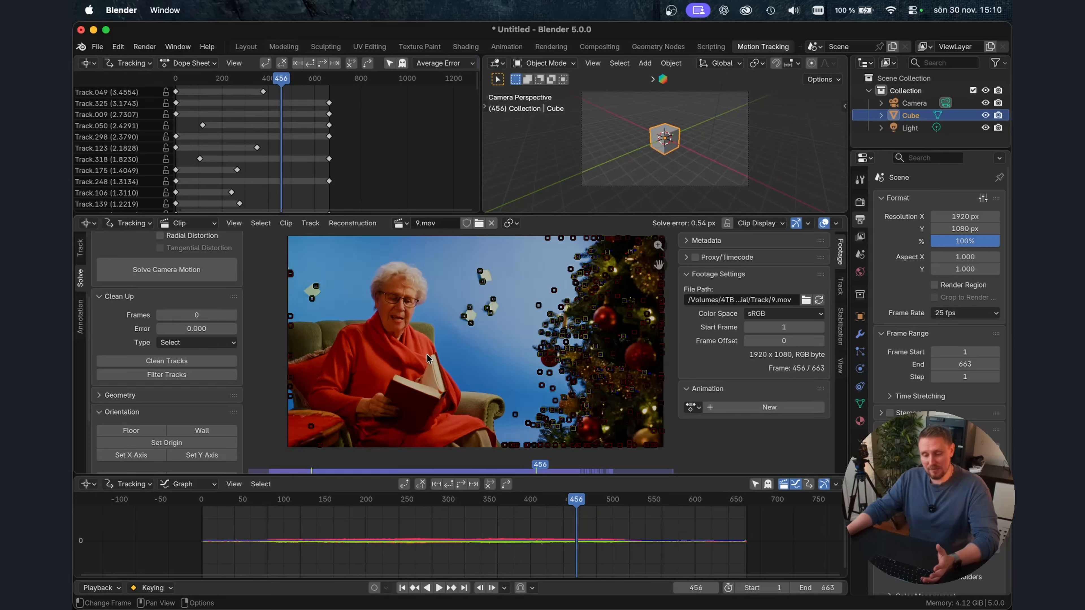
# Step: Delete the tracks with a reprojection error above 1.54 using Clean Tracks and solve the camera motion again
pyautogui.click(181, 363)
pyautogui.moveTo(390, 443); pyautogui.dragTo(416, 443)
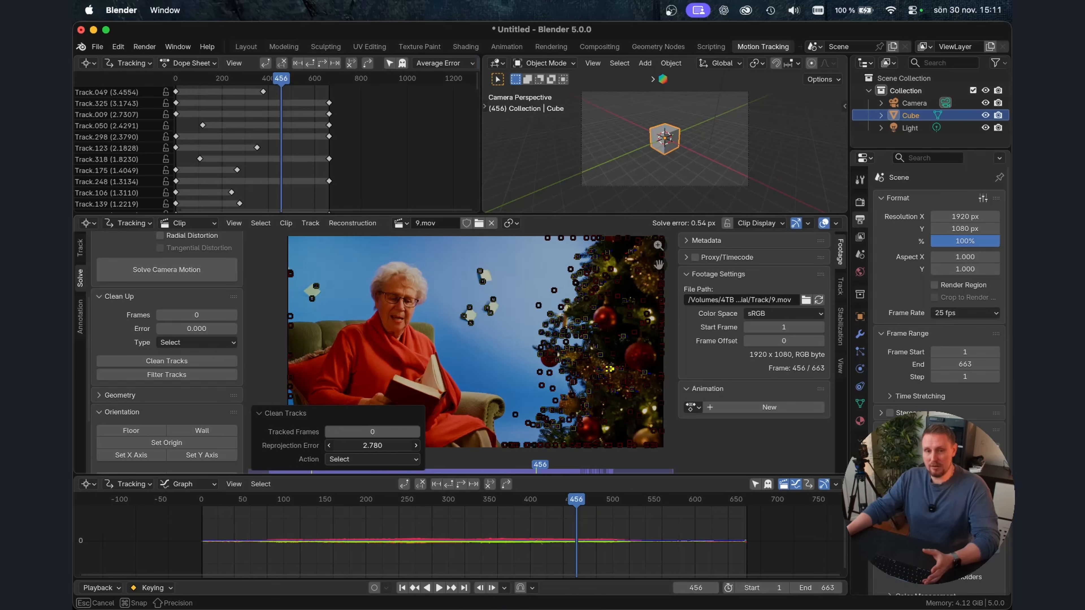
pyautogui.moveTo(416, 443); pyautogui.dragTo(417, 443)
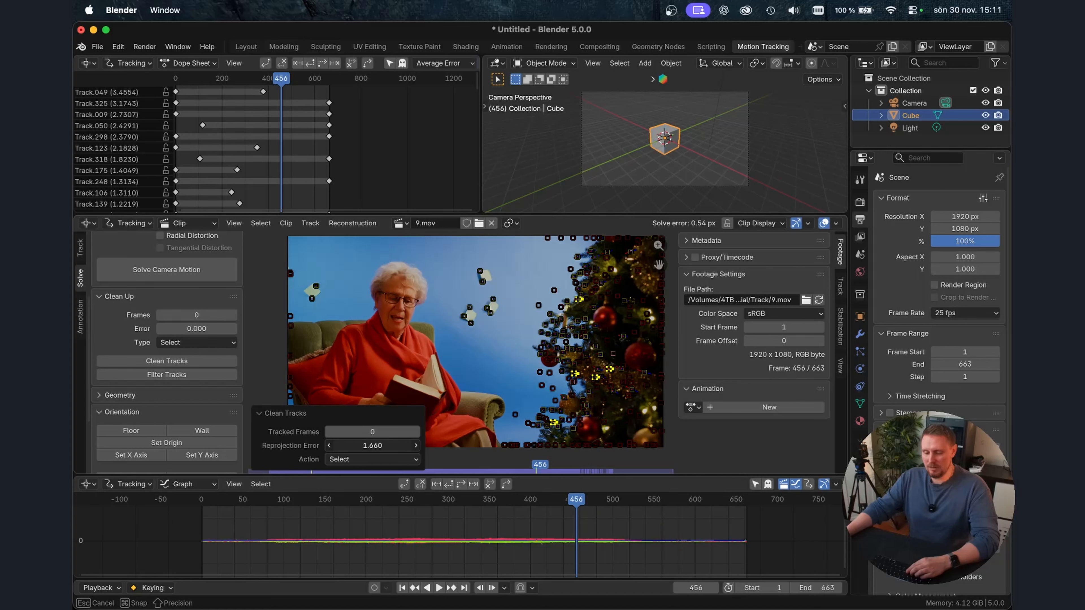
pyautogui.moveTo(398, 445); pyautogui.dragTo(397, 445)
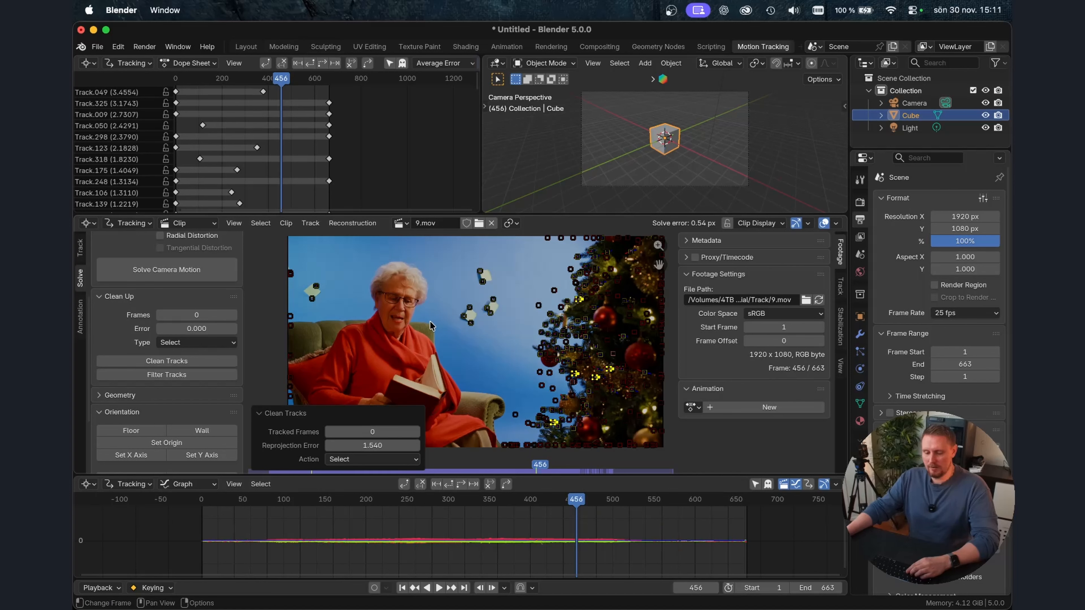
pyautogui.press('x')
pyautogui.click(429, 321)
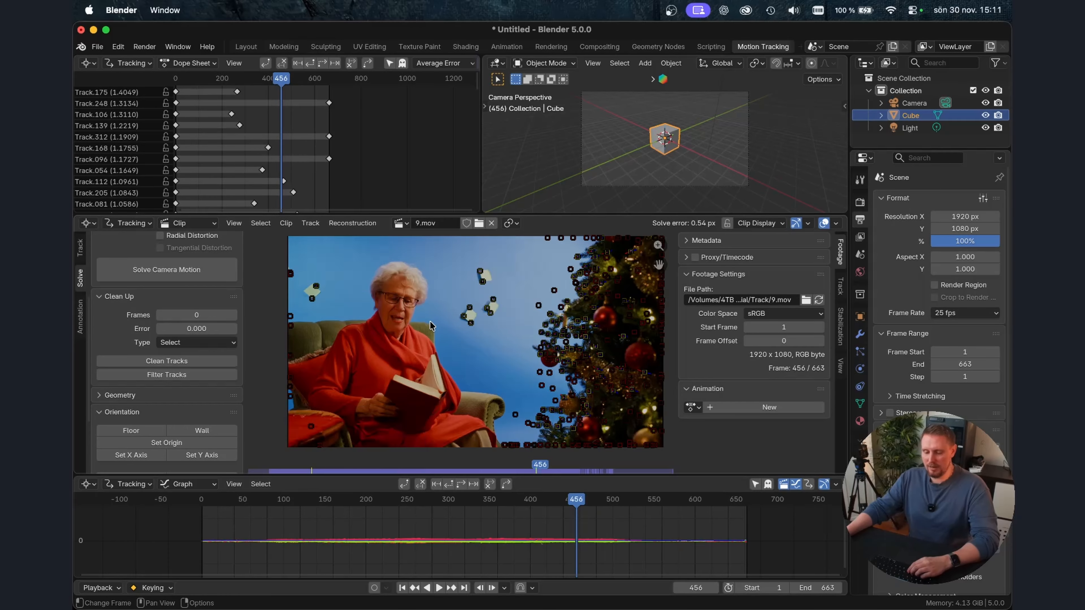
pyautogui.click(167, 272)
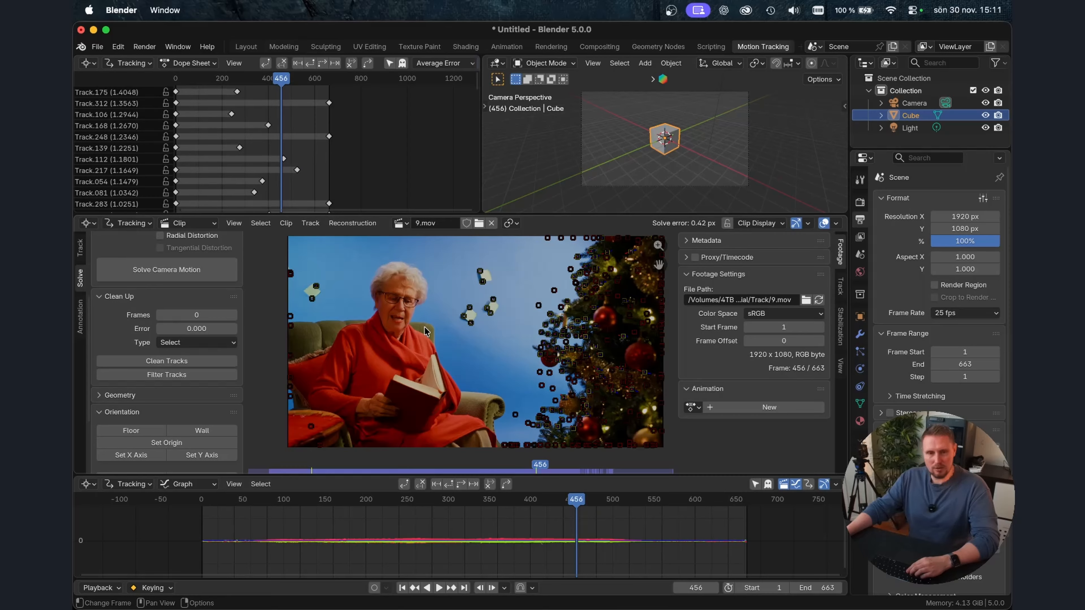
# Step: Filter the tracks at a threshold of 2.2, delete the problematic ones and re-solve the camera motion
pyautogui.click(183, 374)
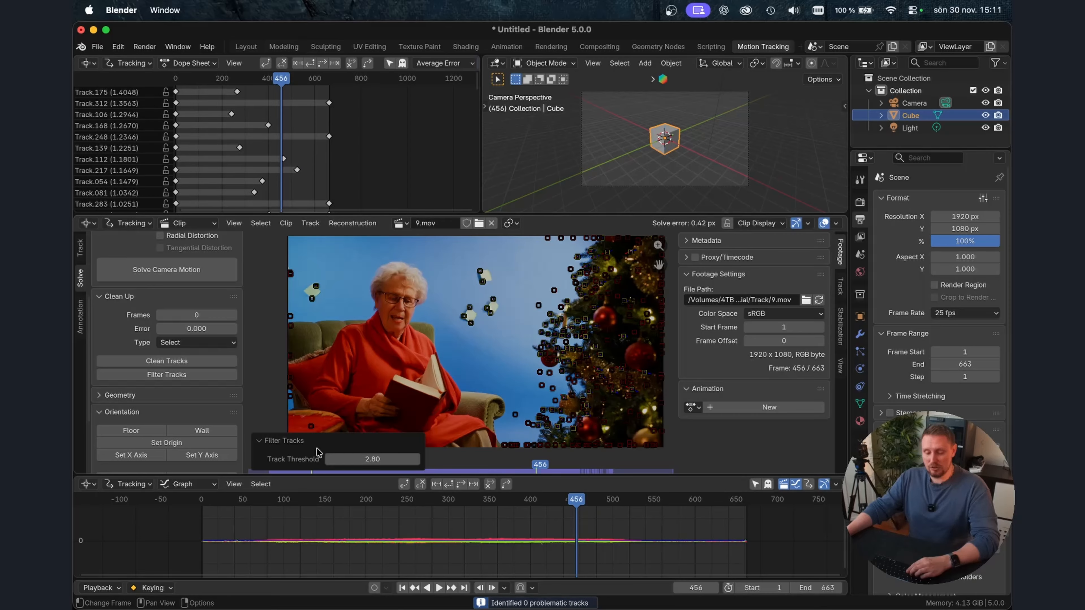
pyautogui.click(371, 455)
pyautogui.write('.2')
pyautogui.press('Return')
pyautogui.press('x')
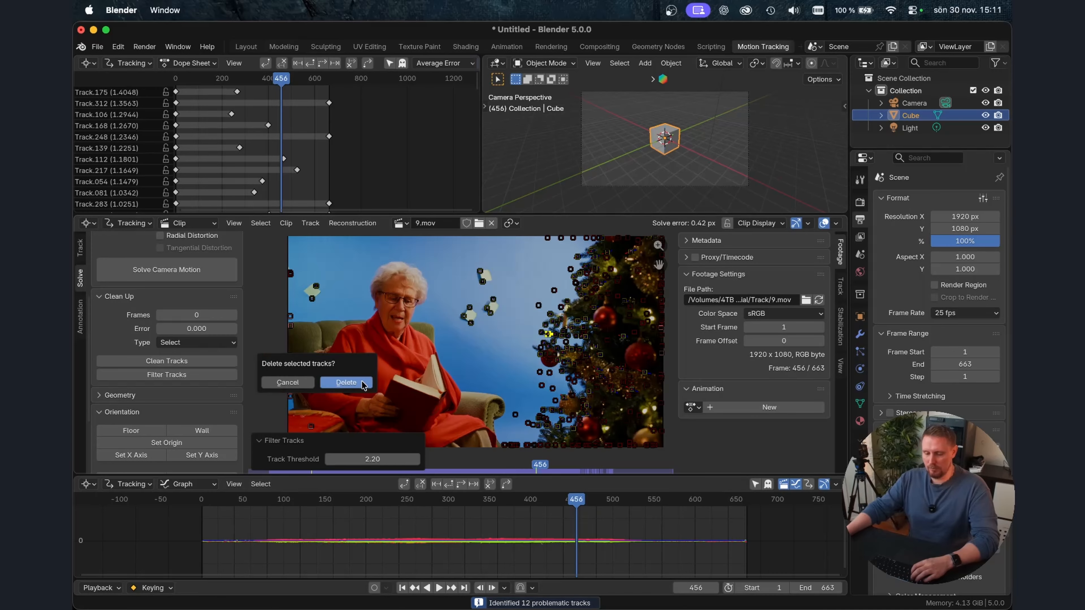
pyautogui.click(381, 386)
pyautogui.click(200, 274)
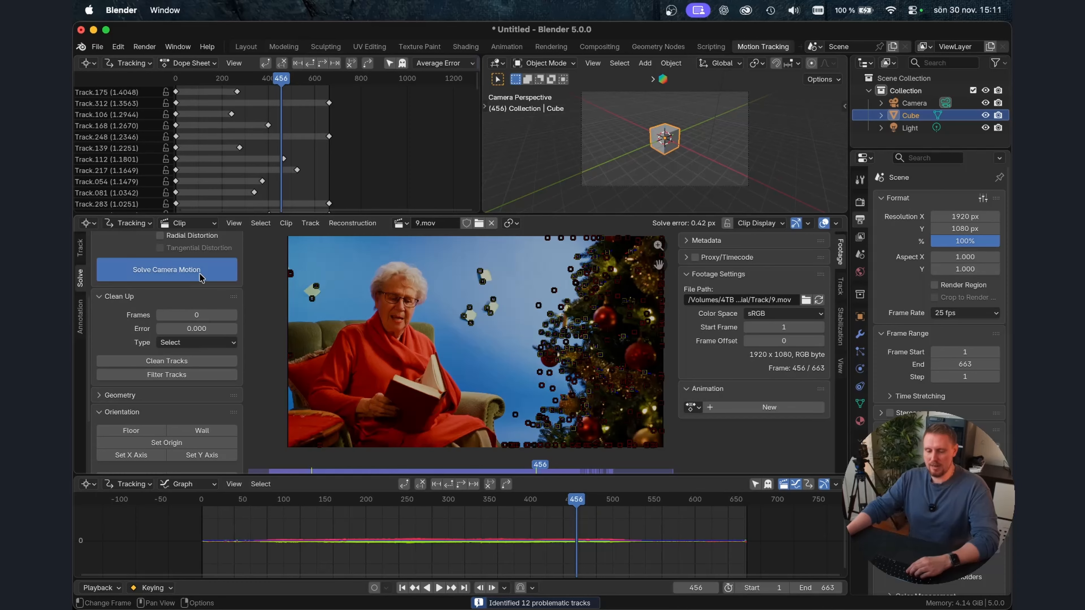
# Step: Filter the tracks at a threshold of 1.8, remove the flagged ones and solve the camera motion again
pyautogui.click(167, 375)
pyautogui.moveTo(372, 458); pyautogui.dragTo(370, 456)
pyautogui.write('.18')
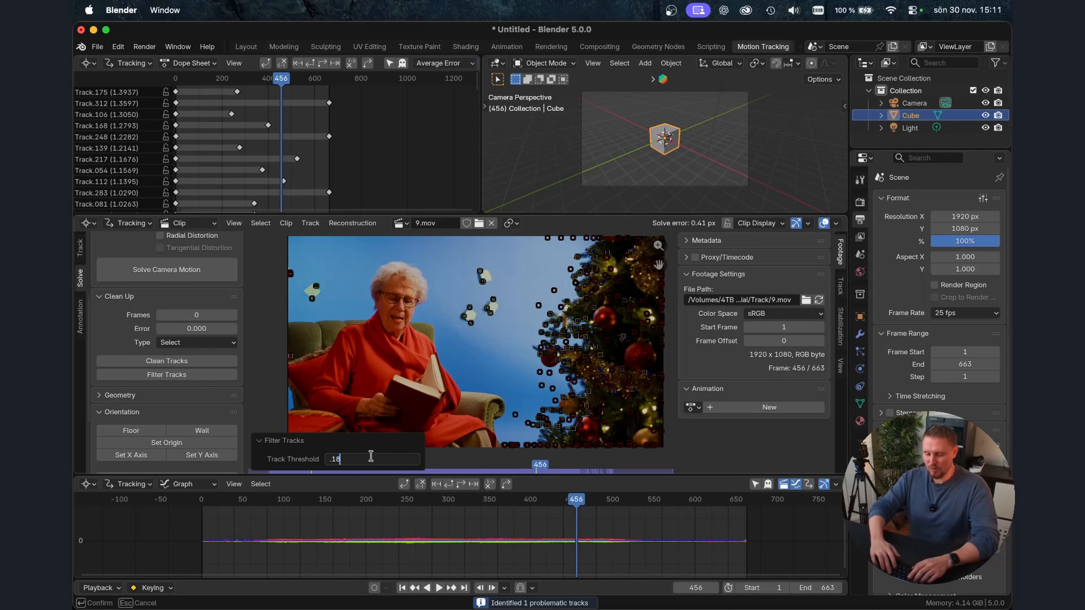
pyautogui.press('BackSpace')
pyautogui.press('BackSpace')
pyautogui.press('BackSpace')
pyautogui.write('1.8')
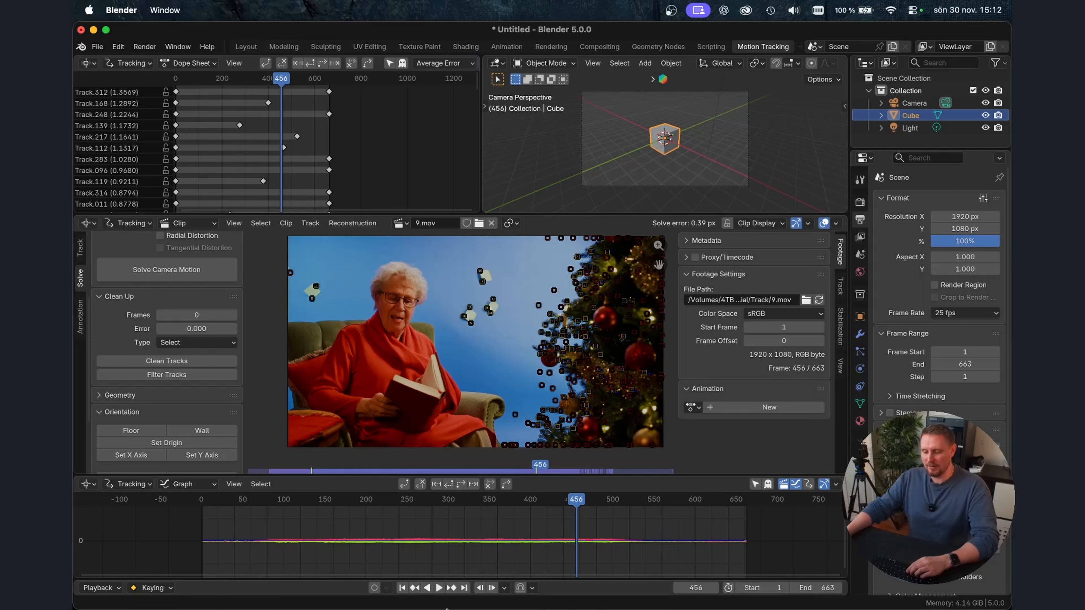
# Step: Examine the track curves in the graph across the frame range, with all tracks and with only selected tracks shown
pyautogui.scroll(6, 696, 547)
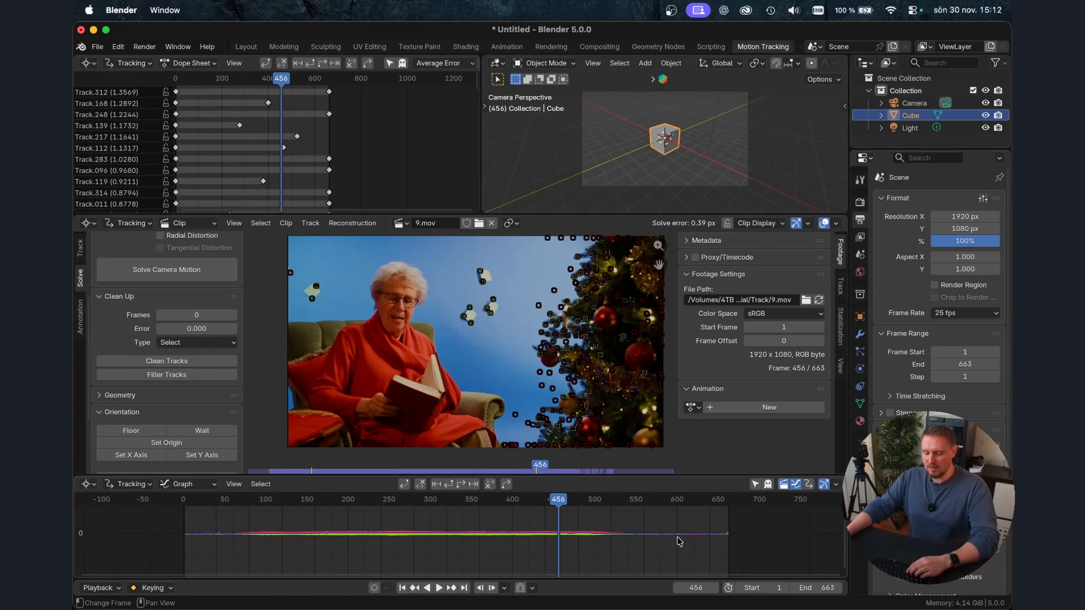
pyautogui.scroll(6, 612, 527)
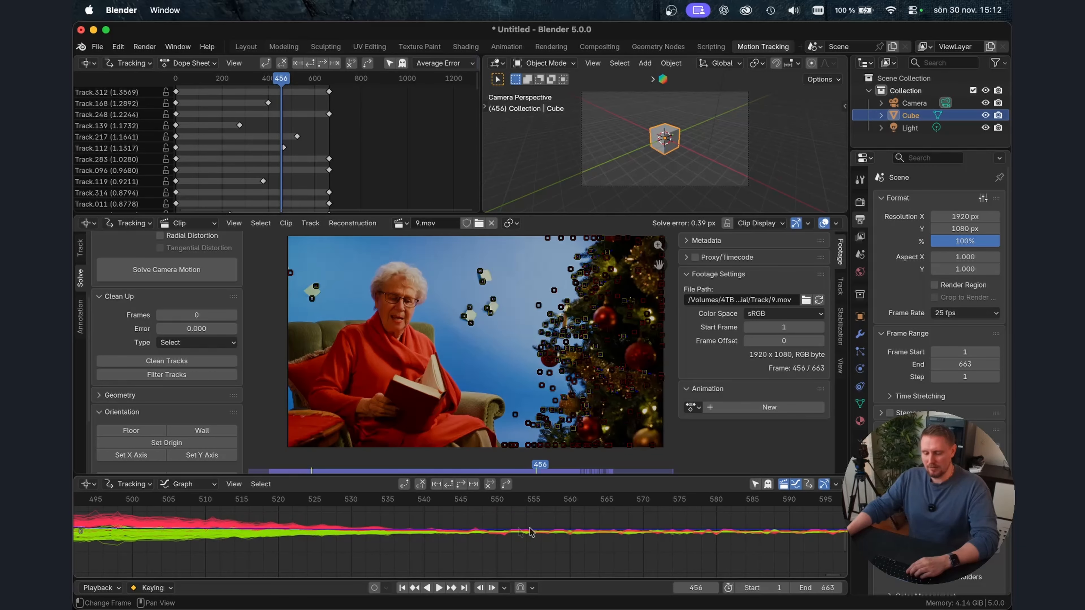
pyautogui.scroll(-6, 598, 539)
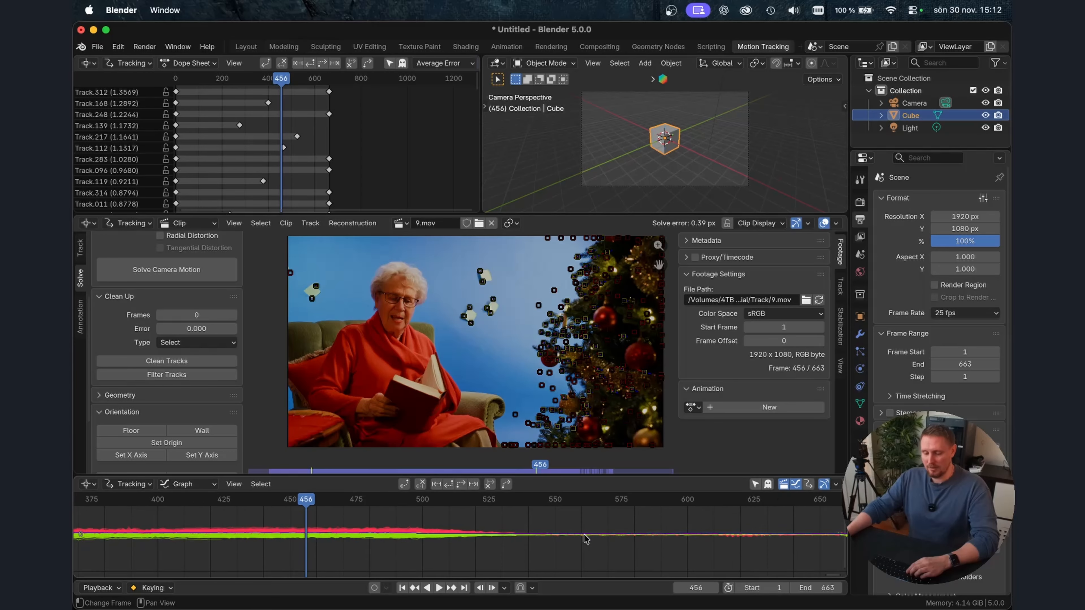
pyautogui.scroll(-5, 583, 535)
pyautogui.scroll(5, 593, 537)
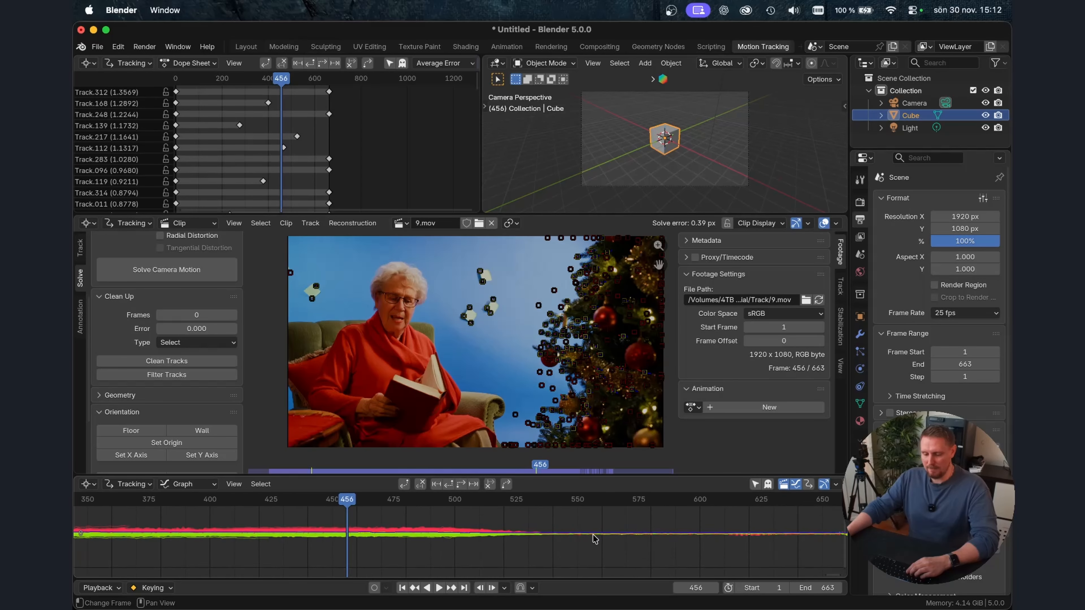
pyautogui.scroll(4, 593, 539)
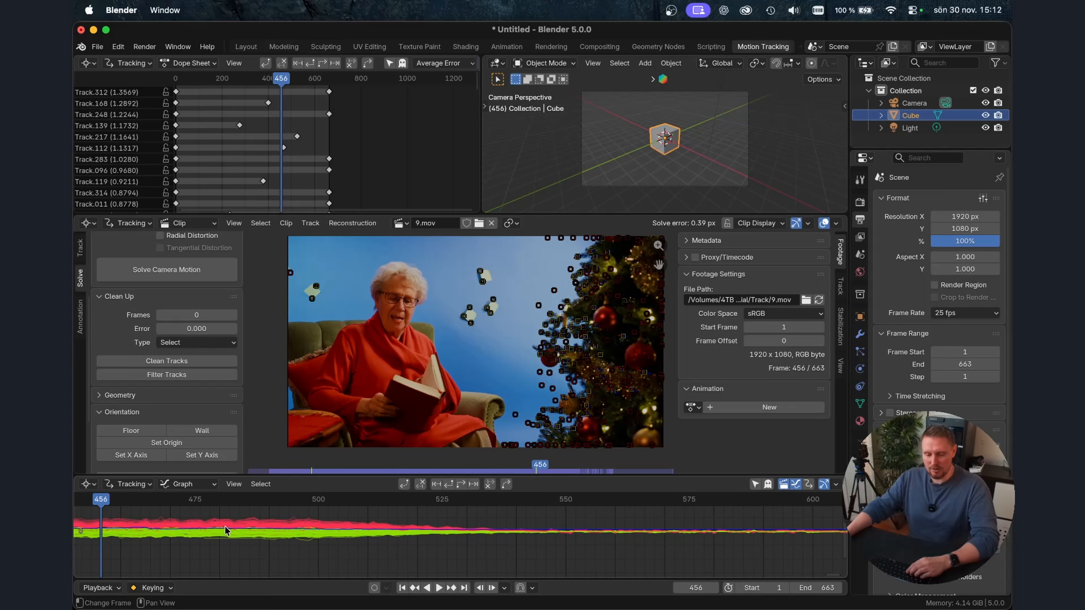
pyautogui.click(754, 484)
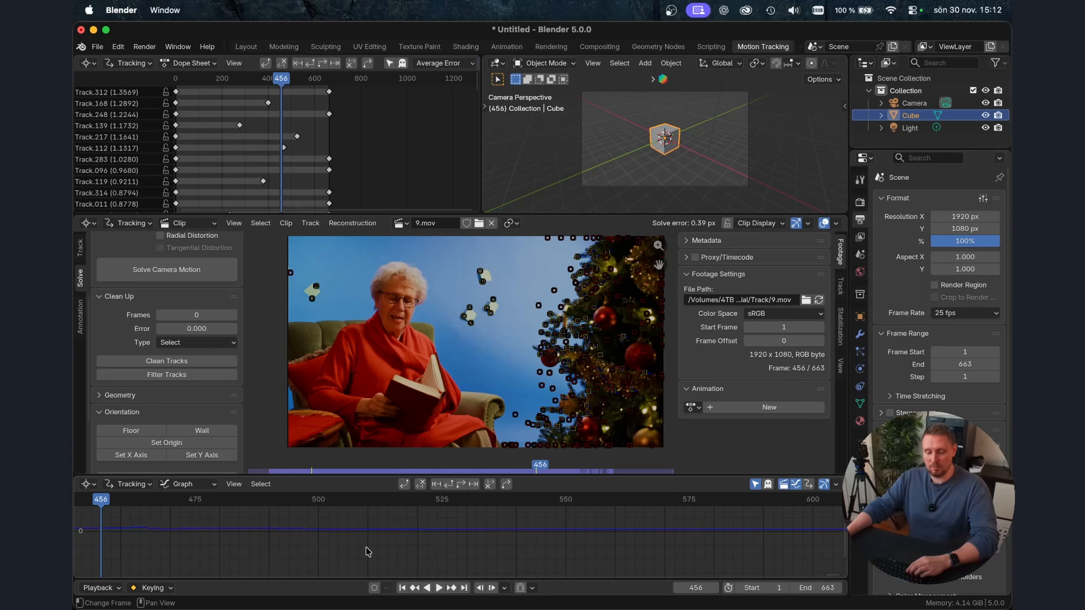
pyautogui.scroll(-4, 365, 549)
pyautogui.moveTo(342, 542); pyautogui.dragTo(661, 526, button='middle')
pyautogui.scroll(8, 440, 533)
pyautogui.moveTo(462, 542); pyautogui.dragTo(641, 555, button='middle')
pyautogui.moveTo(478, 551); pyautogui.dragTo(666, 552, button='middle')
pyautogui.moveTo(454, 554); pyautogui.dragTo(704, 552, button='middle')
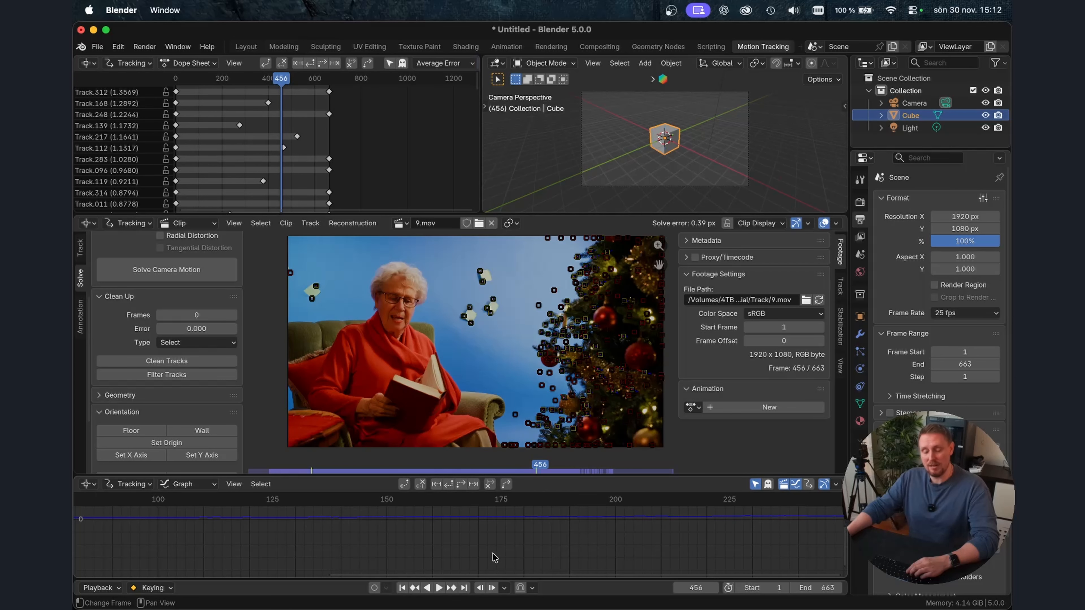
pyautogui.moveTo(504, 541); pyautogui.dragTo(636, 543, button='middle')
pyautogui.moveTo(470, 545); pyautogui.dragTo(655, 543, button='middle')
pyautogui.moveTo(545, 548); pyautogui.dragTo(448, 542, button='middle')
pyautogui.moveTo(725, 541); pyautogui.dragTo(423, 542, button='middle')
pyautogui.moveTo(792, 547); pyautogui.dragTo(501, 528, button='middle')
pyautogui.moveTo(704, 543); pyautogui.dragTo(401, 551, button='middle')
pyautogui.scroll(-8, 593, 545)
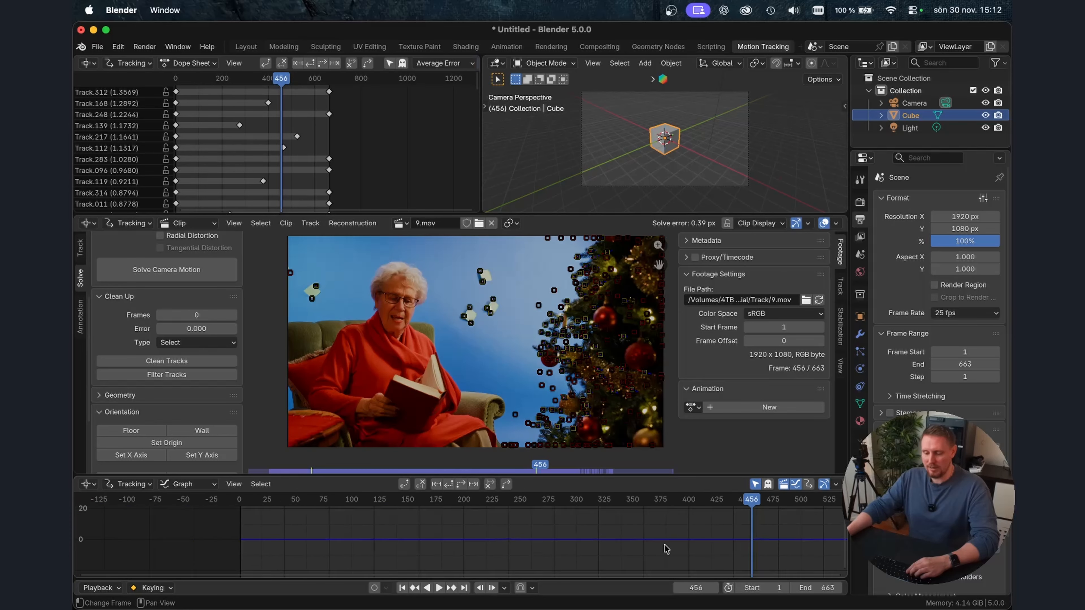
pyautogui.click(755, 484)
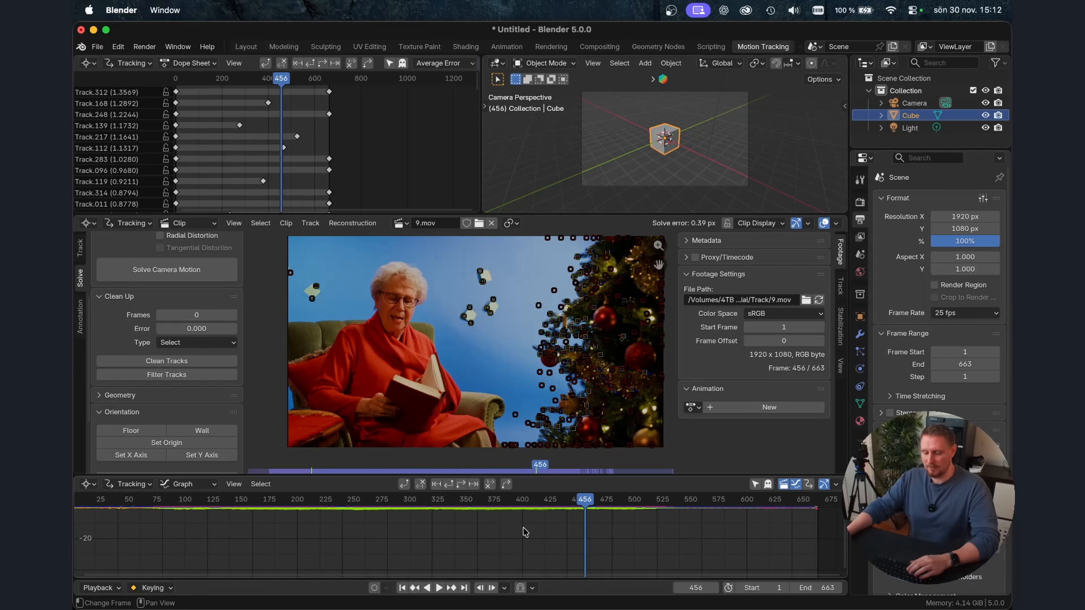
# Step: Set up the tracking scene from the solved camera motion and select the Camera in the foreground collection
pyautogui.scroll(-5, 212, 432)
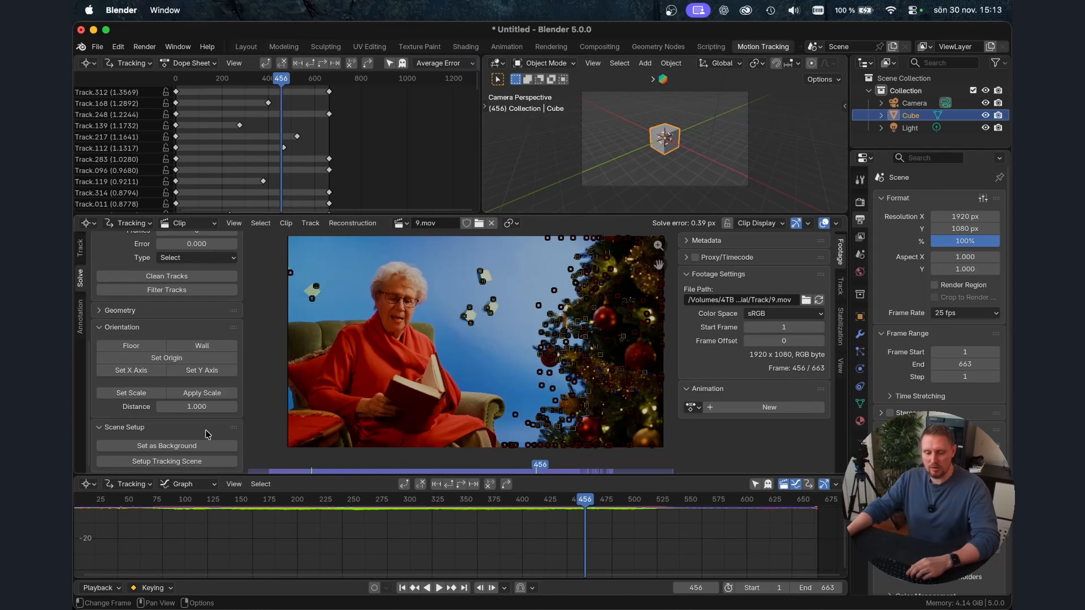
pyautogui.click(188, 463)
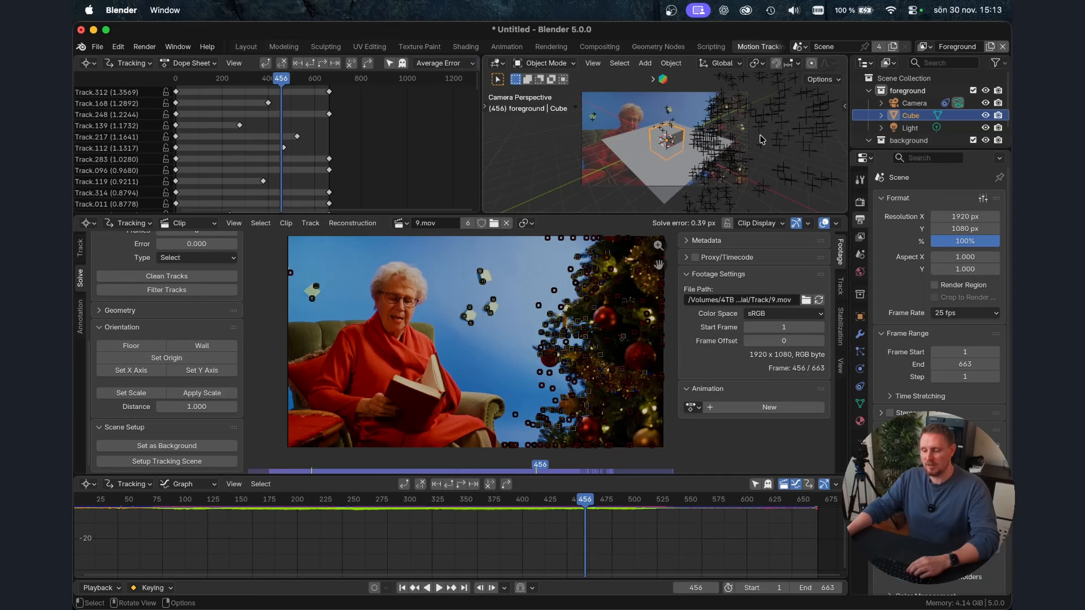
pyautogui.scroll(-2, 926, 112)
pyautogui.click(914, 85)
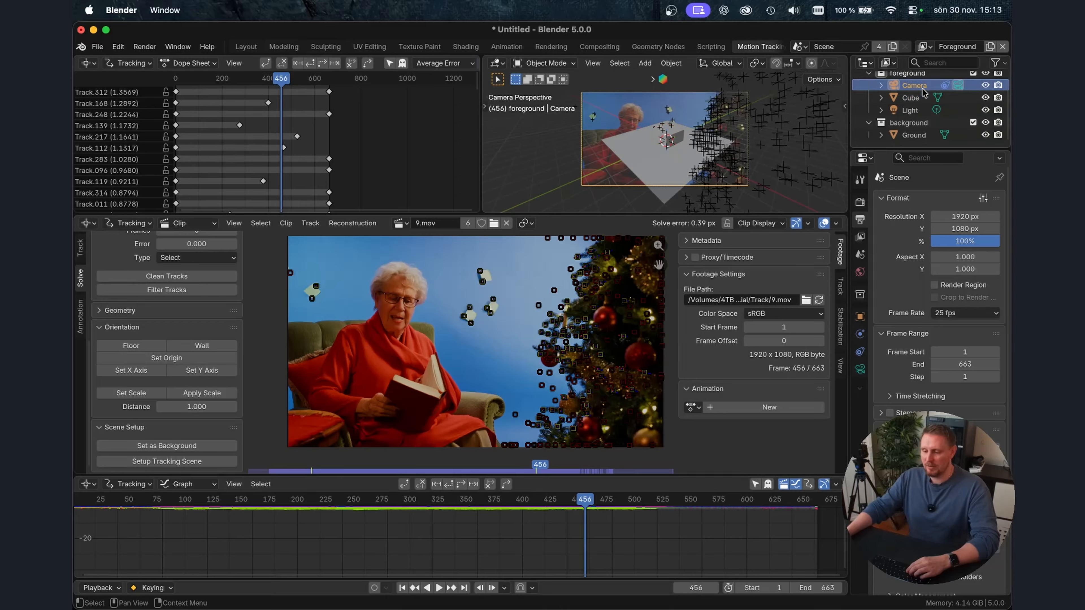
# Step: Try orienting the scene at frame 250 by setting three tracks on the blue background wall as the Wall plane, and undo it
pyautogui.moveTo(578, 498); pyautogui.dragTo(353, 504)
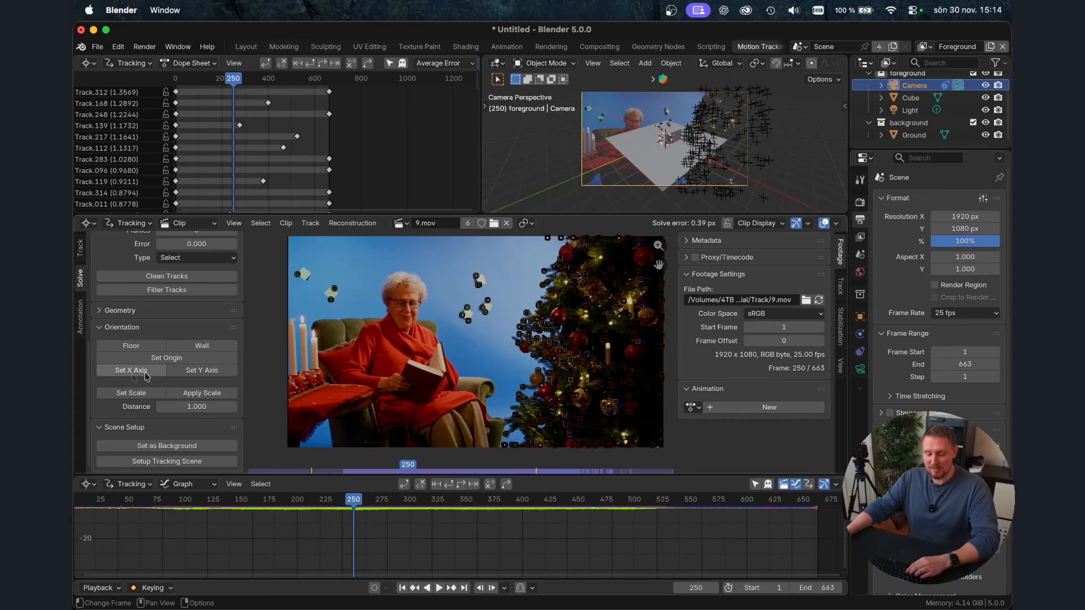
pyautogui.click(474, 291)
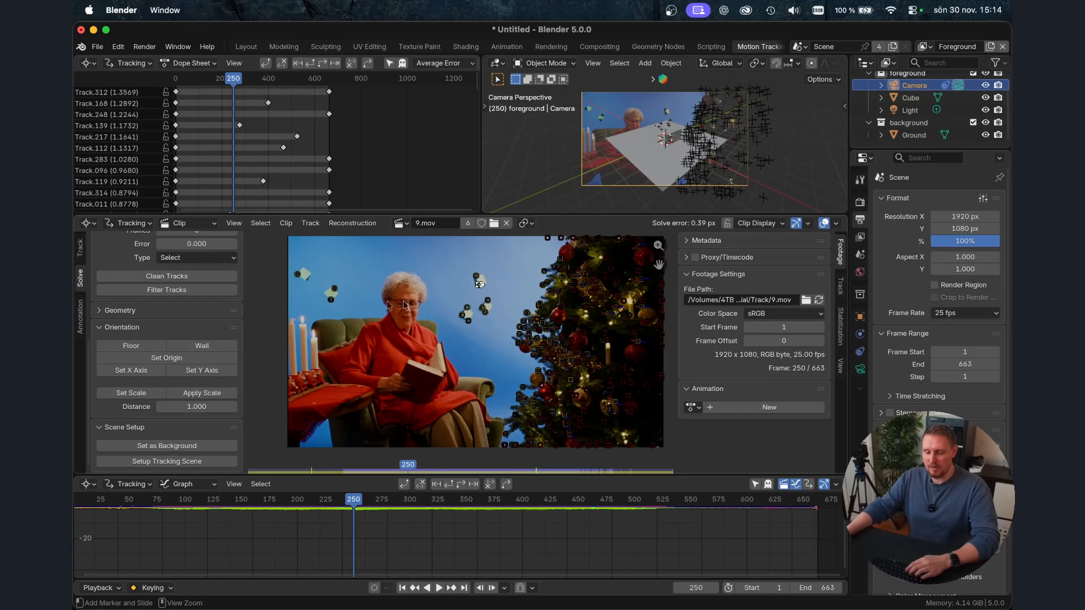
pyautogui.keyDown('ctrl'); pyautogui.click(344, 295); pyautogui.keyUp('ctrl')
pyautogui.press('super+z')
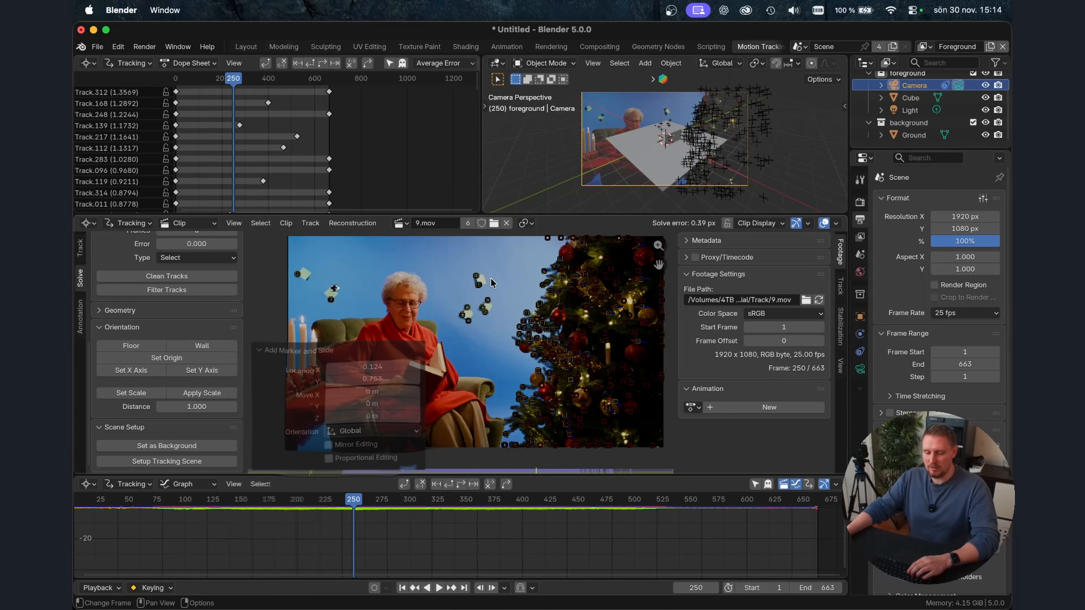
pyautogui.click(479, 285)
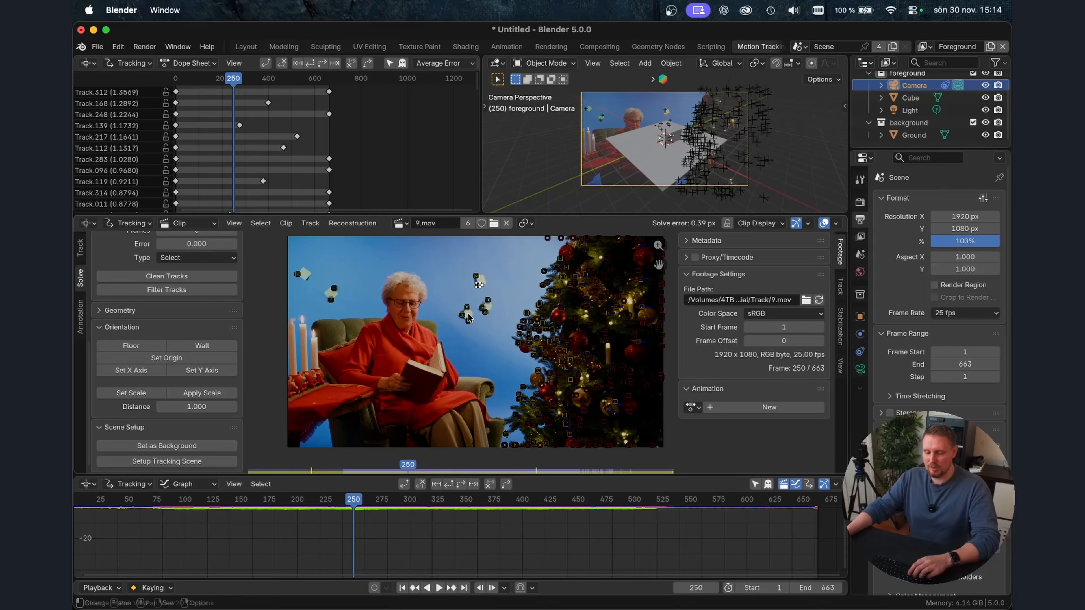
pyautogui.keyDown('shift'); pyautogui.click(337, 291); pyautogui.keyUp('shift')
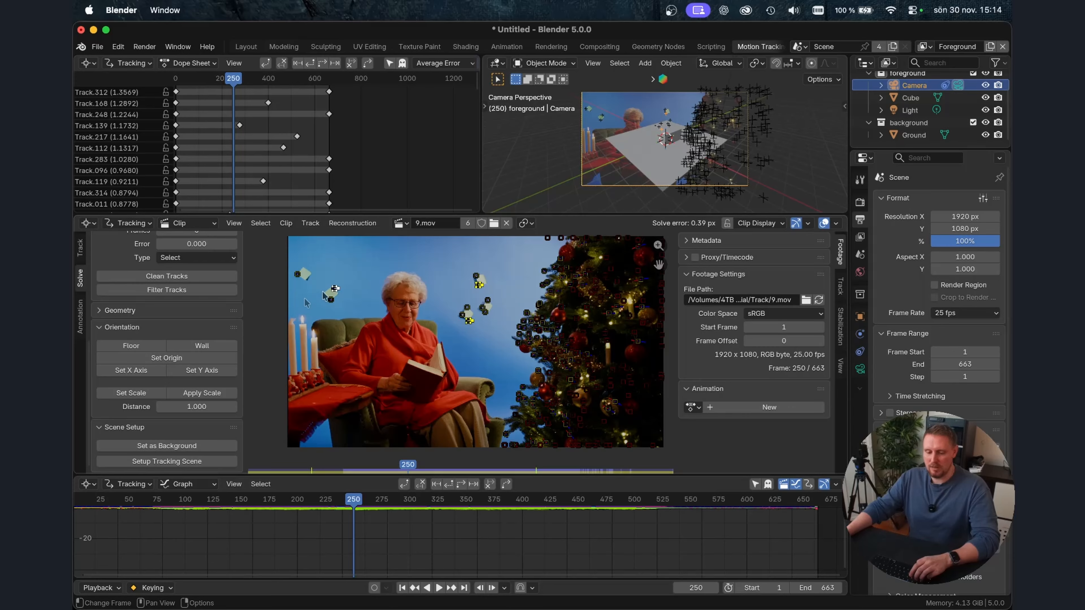
pyautogui.click(204, 344)
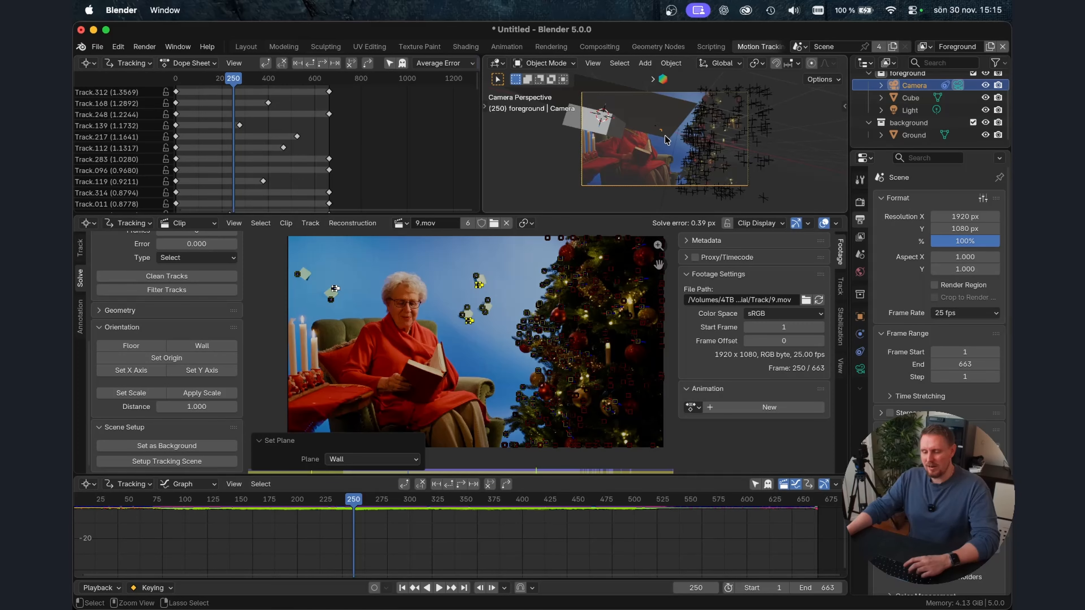
pyautogui.hotkey('ctrl', 'z')
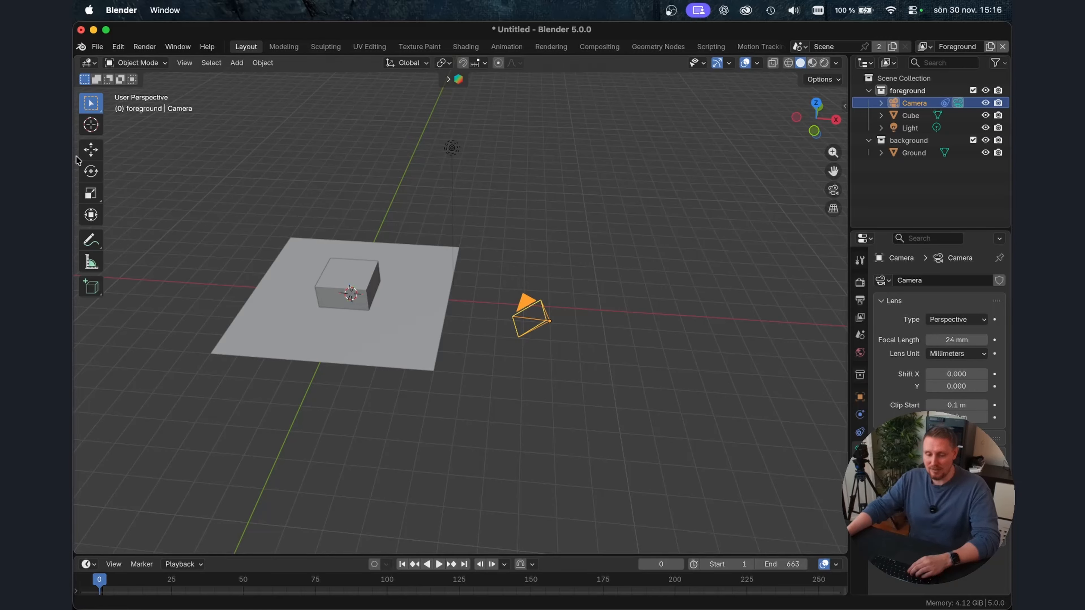
# Step: Shift the camera with the Move tool to about X 4.8 m, Y -6.7 m, Z 5.6 m and scrub to frame 159
pyautogui.hotkey('shift', 'space')
pyautogui.press('g')
pyautogui.moveTo(550, 323); pyautogui.dragTo(443, 291)
pyautogui.press('space')
pyautogui.moveTo(173, 578); pyautogui.dragTo(557, 581)
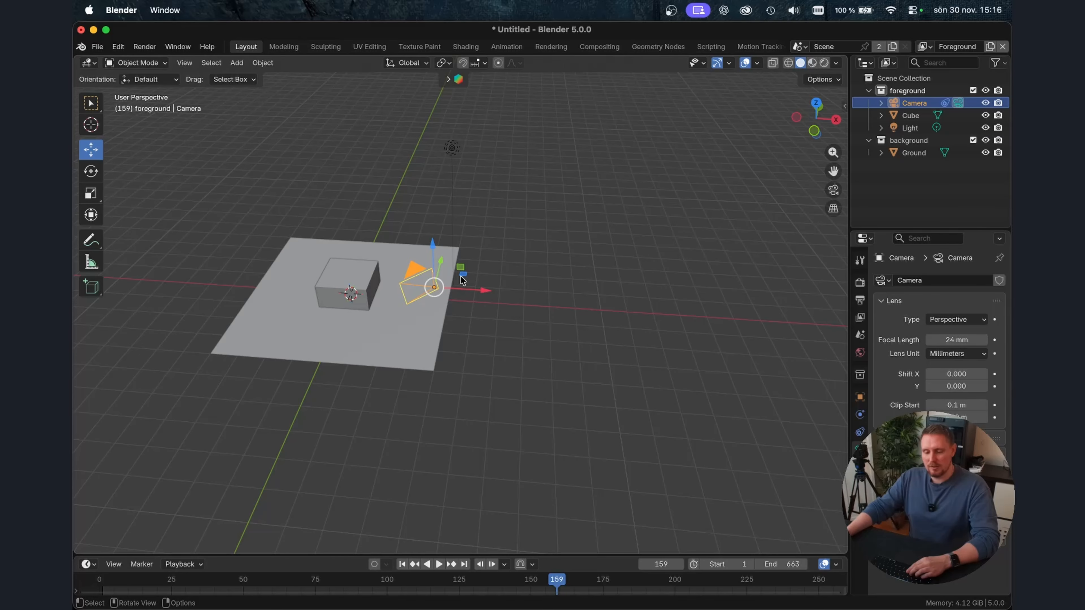
# Step: Set the camera's rotation to 90° on X and 90° on Z
pyautogui.moveTo(435, 317); pyautogui.dragTo(425, 289, button='middle')
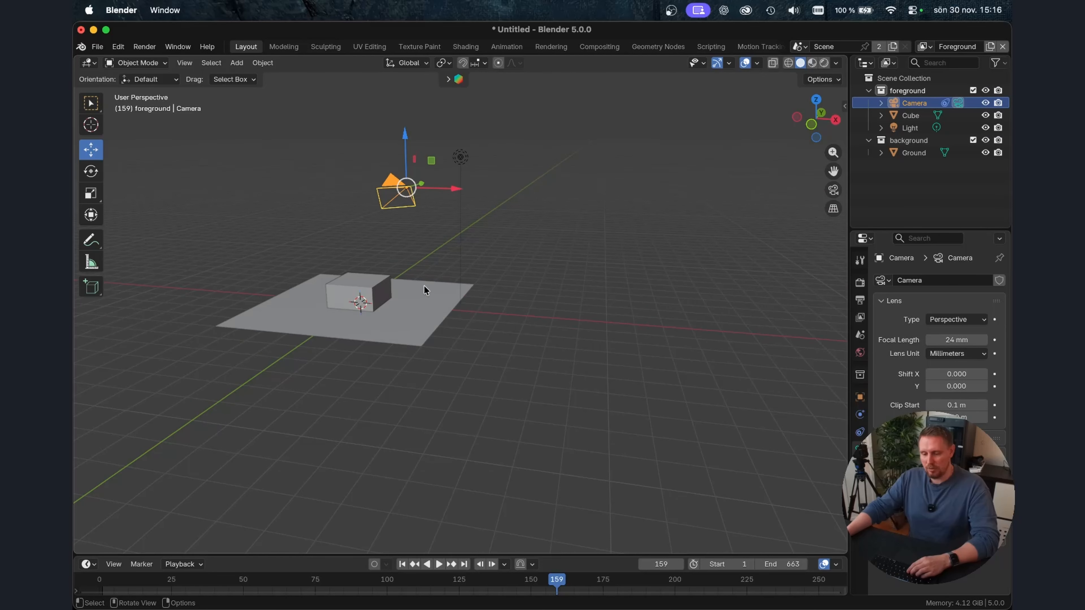
pyautogui.click(840, 105)
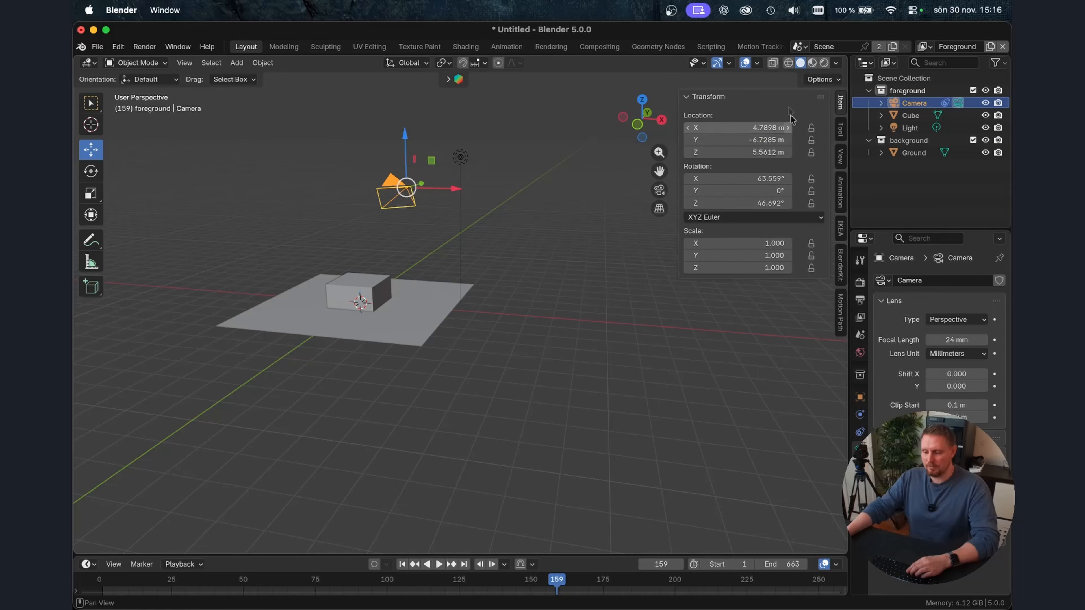
pyautogui.doubleClick(776, 177)
pyautogui.write('90')
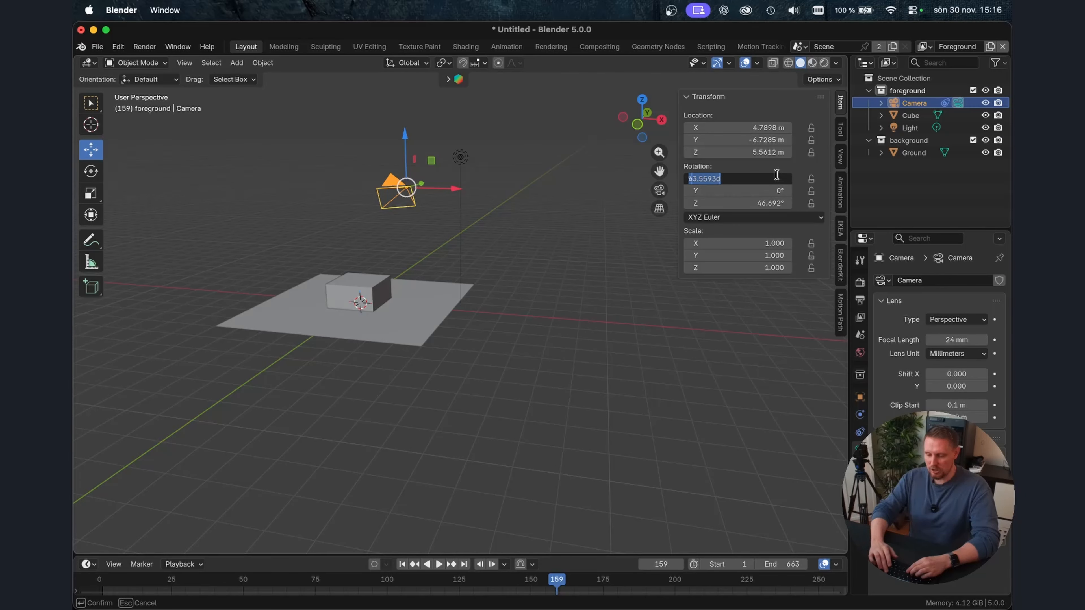
pyautogui.press('Tab')
pyautogui.press('Tab')
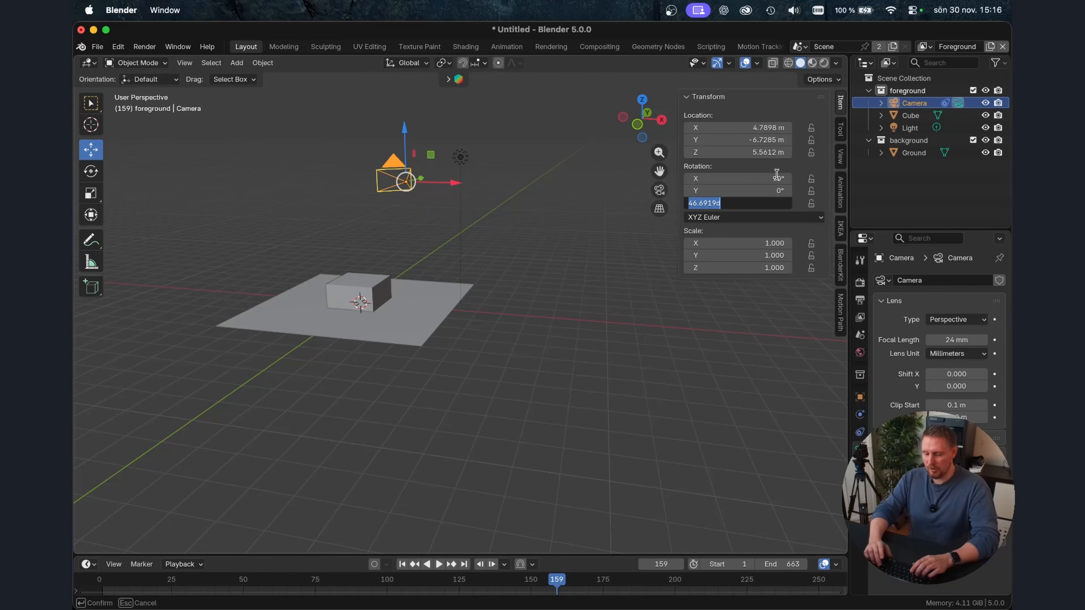
pyautogui.write('90')
pyautogui.press('Return')
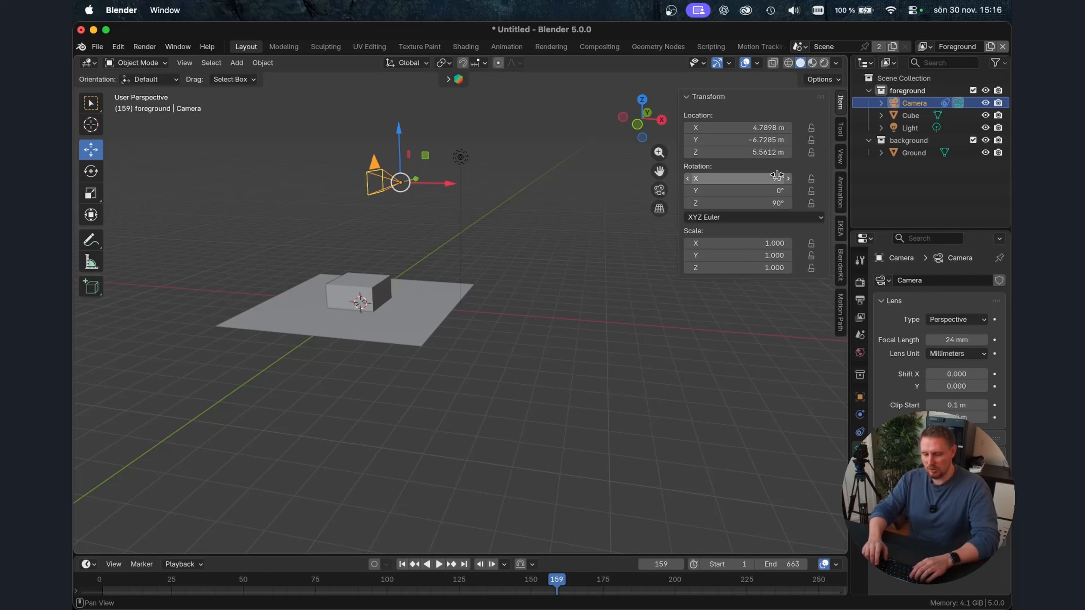
# Step: Set the camera's location to 0 m on the X, Y and Z axes
pyautogui.moveTo(400, 236); pyautogui.dragTo(401, 326, button='middle')
pyautogui.click(768, 128)
pyautogui.write('0')
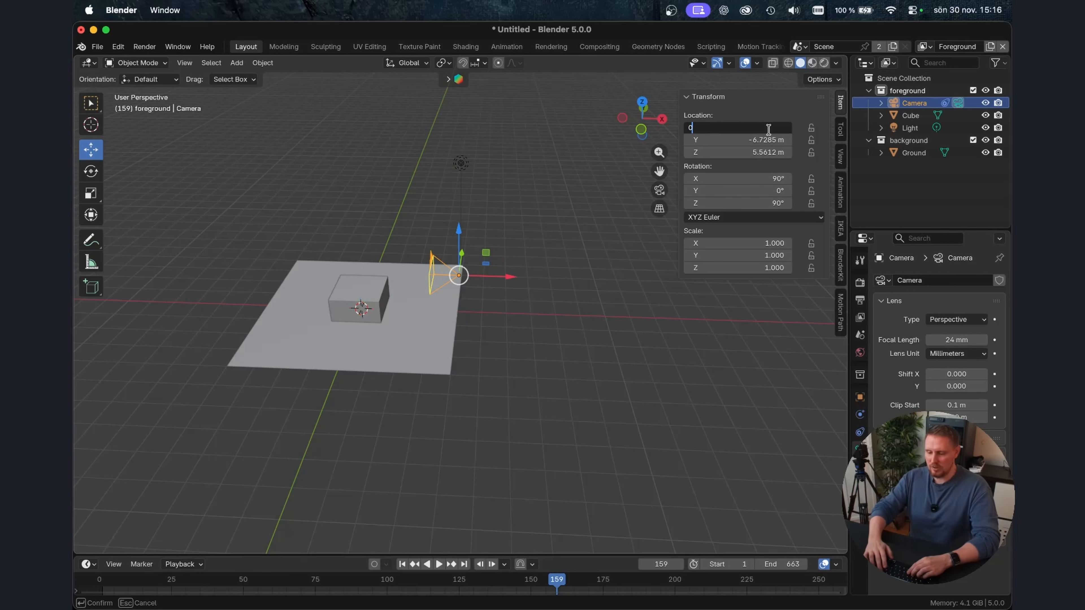
pyautogui.press('Return')
pyautogui.click(767, 140)
pyautogui.write('0')
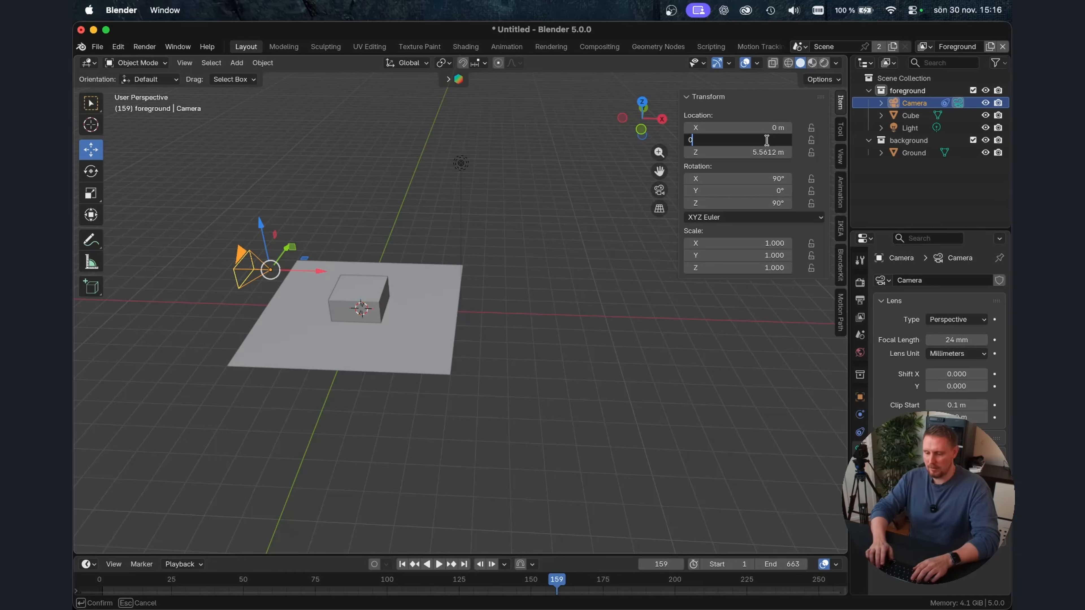
pyautogui.press('Return')
pyautogui.click(766, 152)
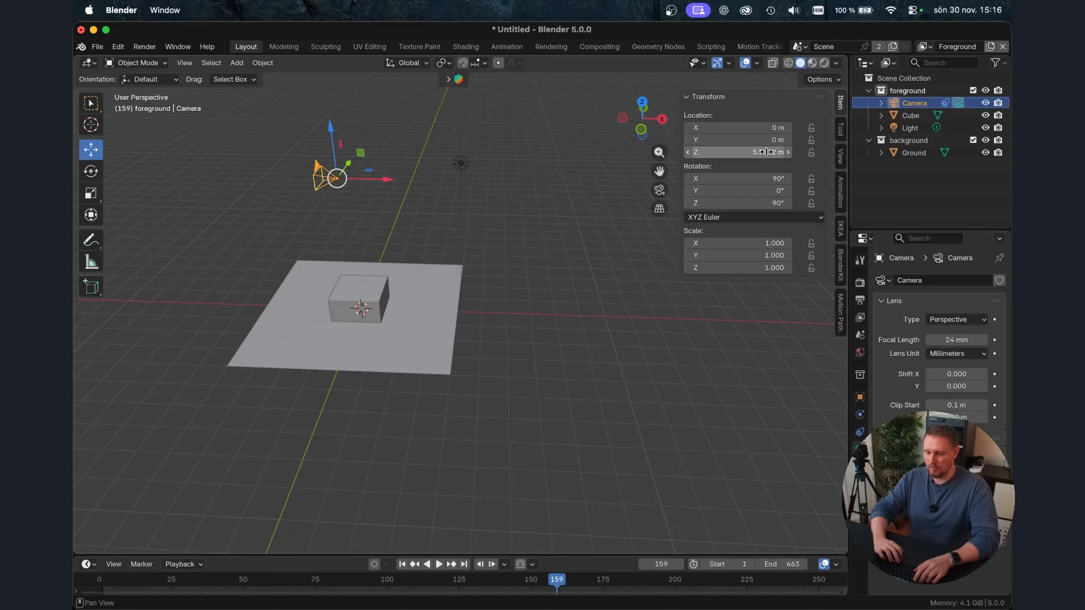
pyautogui.write('0')
pyautogui.press('Return')
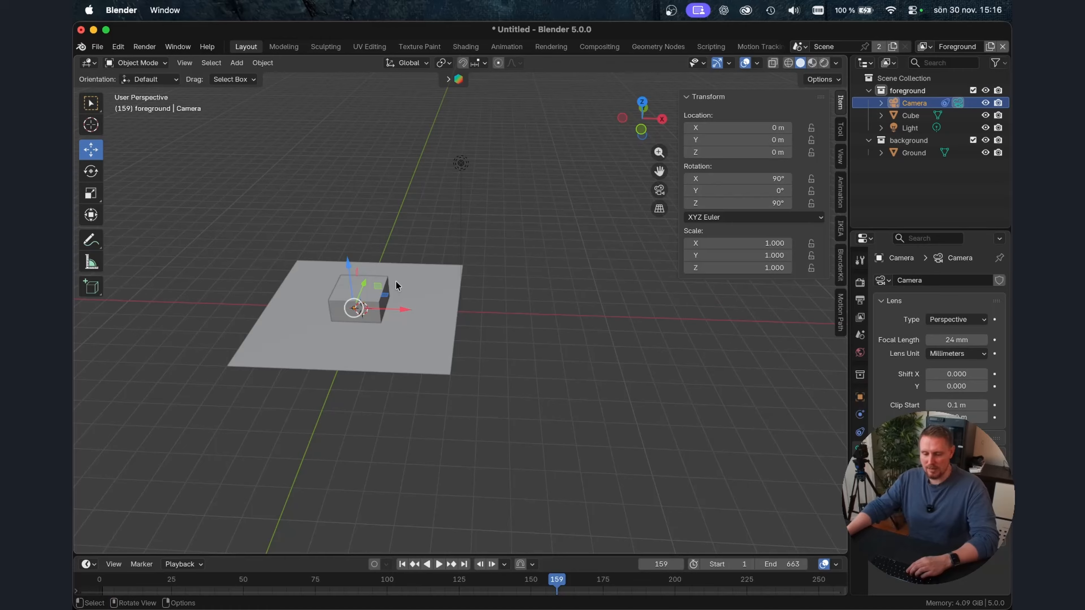
# Step: Raise the camera to about 1.56 m on Z and move the cube away along the negative X axis
pyautogui.moveTo(348, 263); pyautogui.dragTo(346, 229)
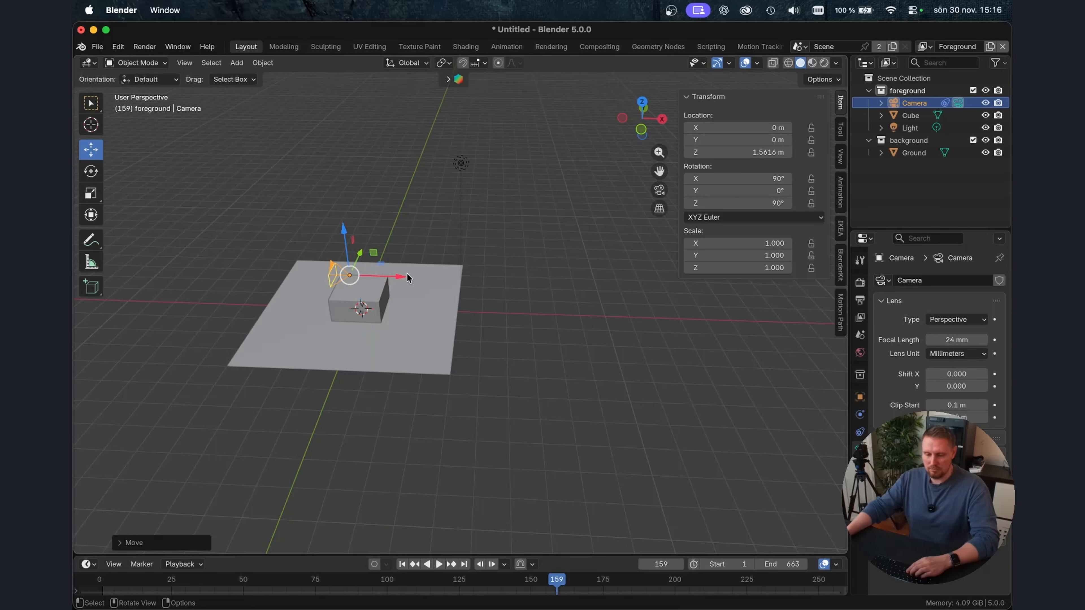
pyautogui.click(360, 310)
pyautogui.moveTo(416, 307); pyautogui.dragTo(228, 308)
pyautogui.click(414, 310)
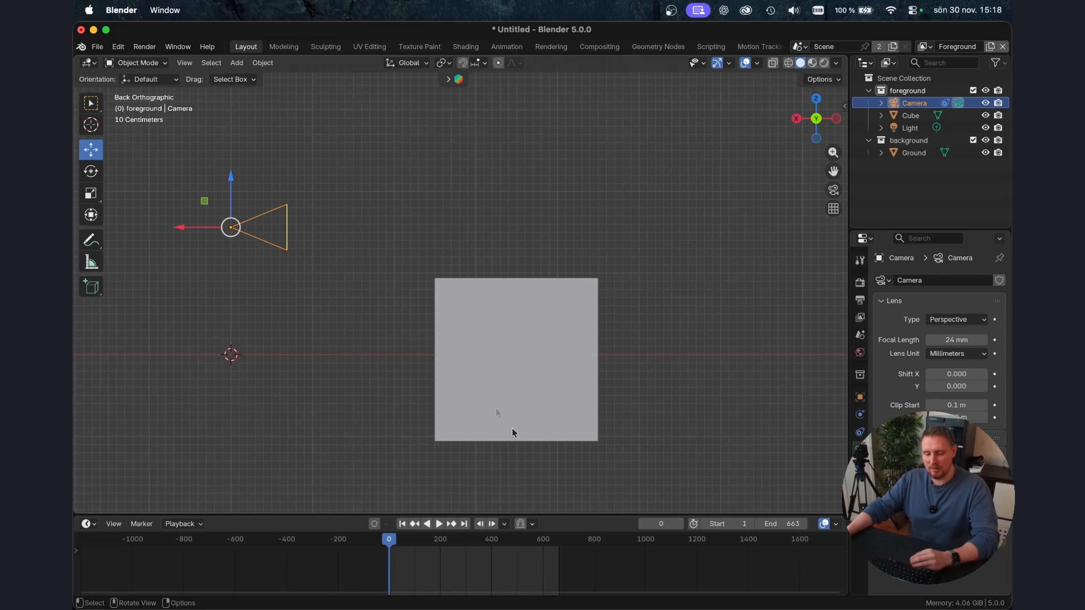
# Step: Play and scrub the animation in the back view to check the camera's movement, and return to frame 0
pyautogui.press('space')
pyautogui.moveTo(390, 540); pyautogui.dragTo(539, 550)
pyautogui.press('Escape')
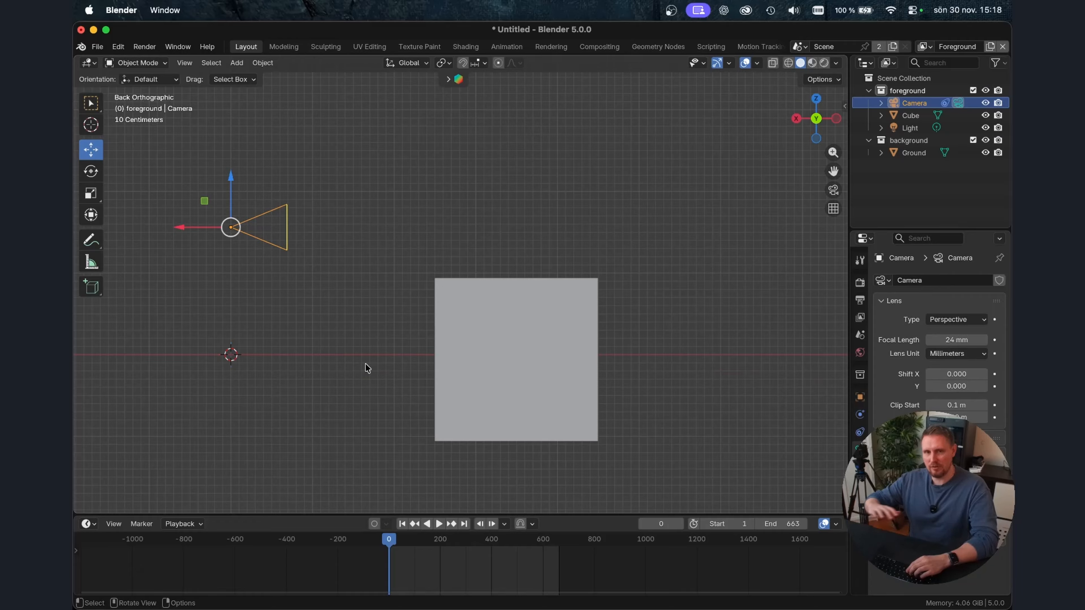
pyautogui.press('space')
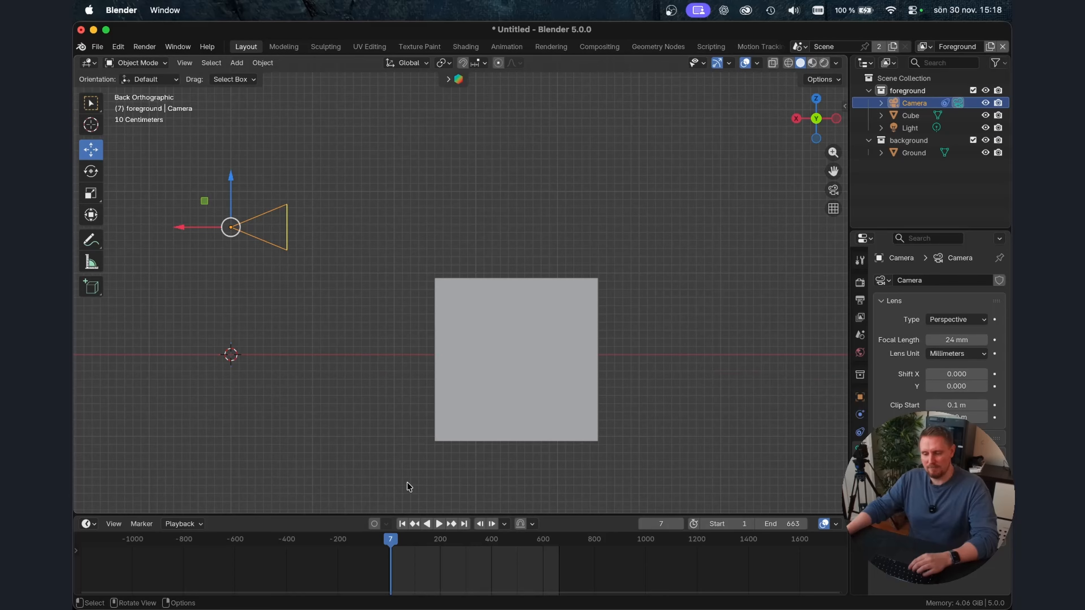
pyautogui.click(382, 540)
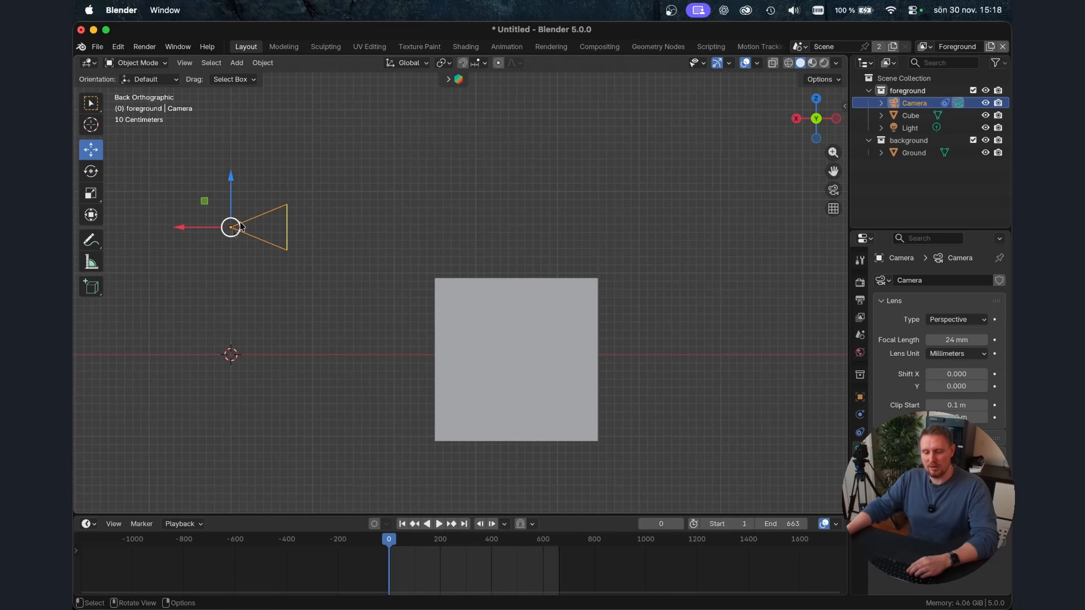
# Step: Convert the camera's Camera Solver constraint to F-curves
pyautogui.click(860, 433)
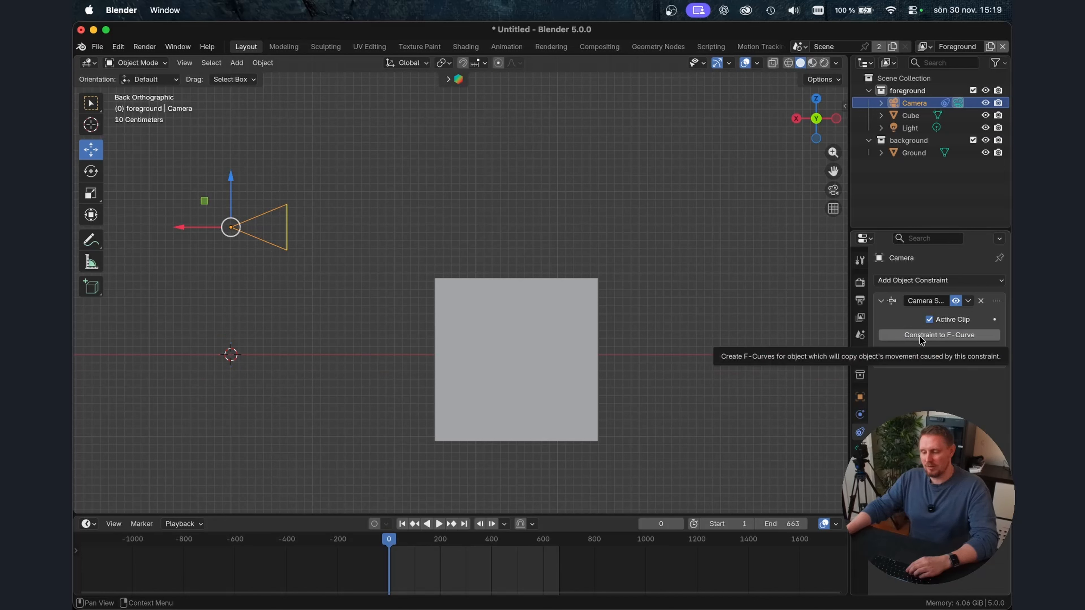
pyautogui.click(955, 336)
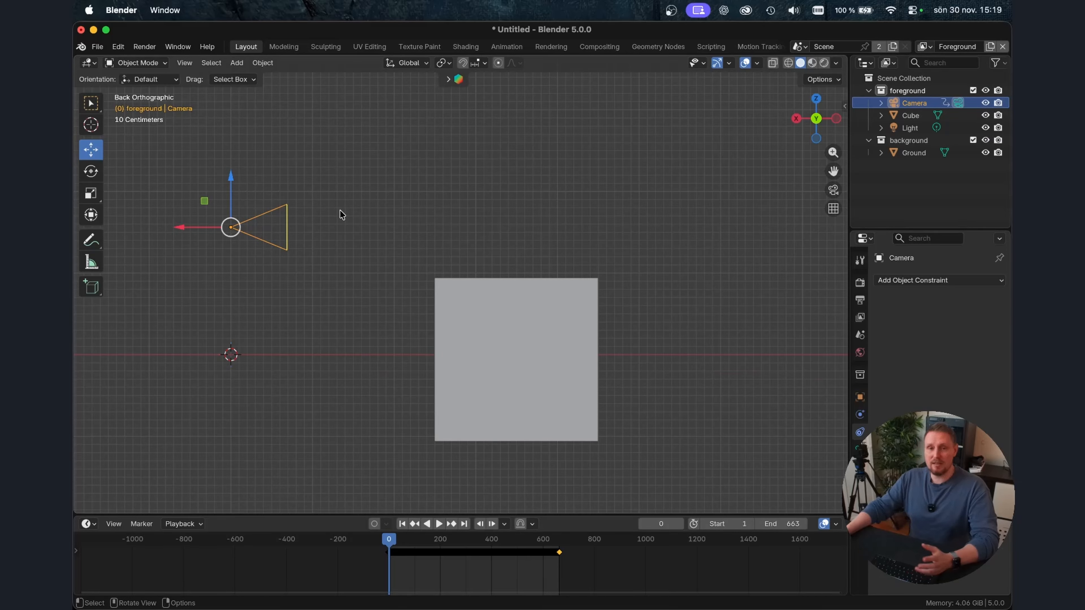
# Step: Add a plain axes empty and snap it to the camera's position
pyautogui.click(211, 63)
pyautogui.moveTo(233, 65)
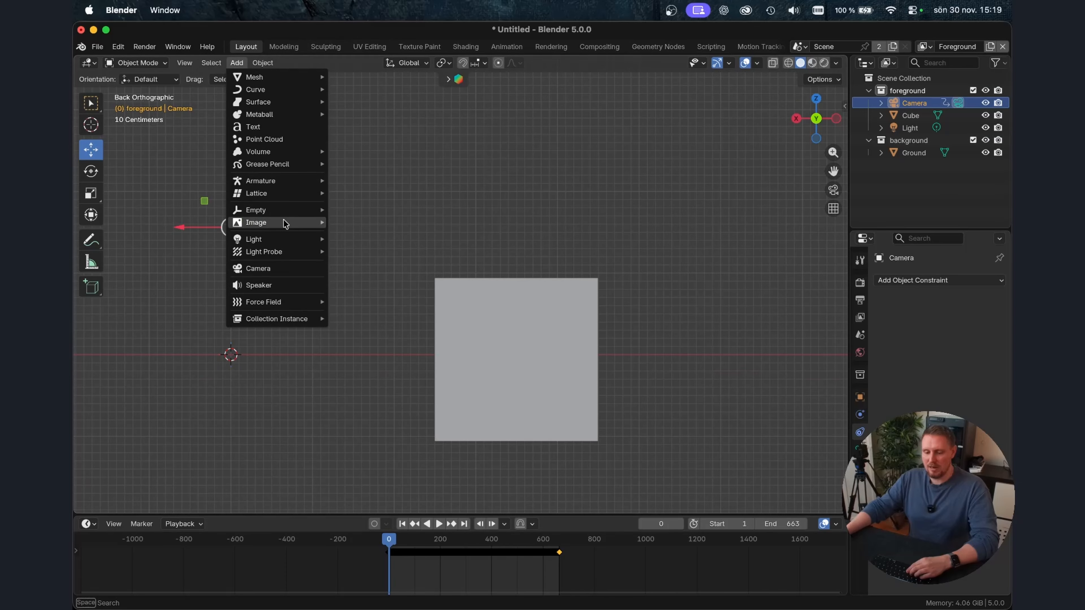
pyautogui.moveTo(286, 213)
pyautogui.click(357, 214)
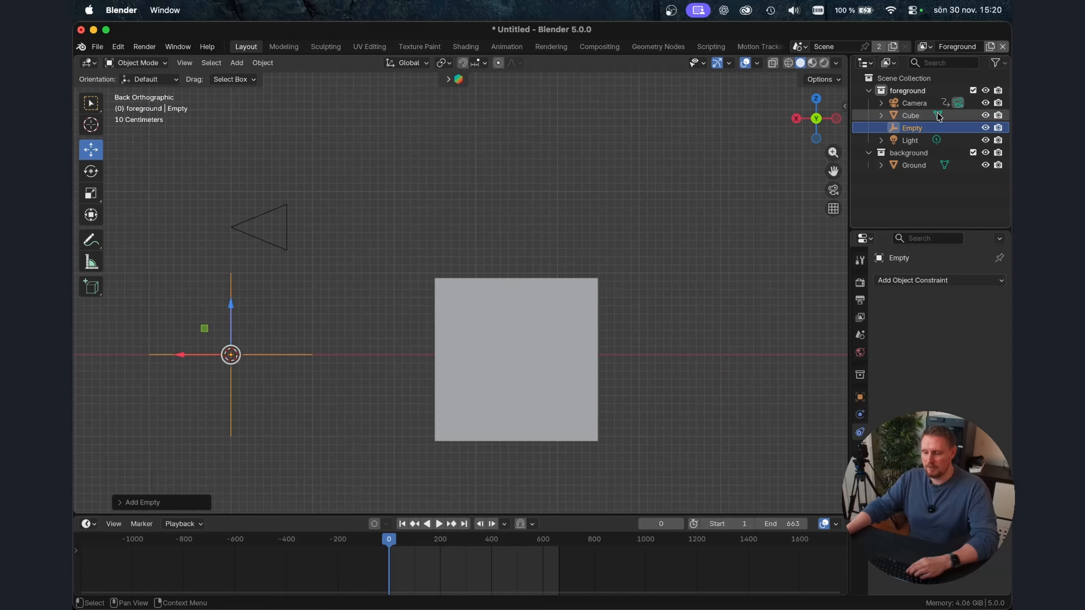
pyautogui.hotkey('alt', 'a')
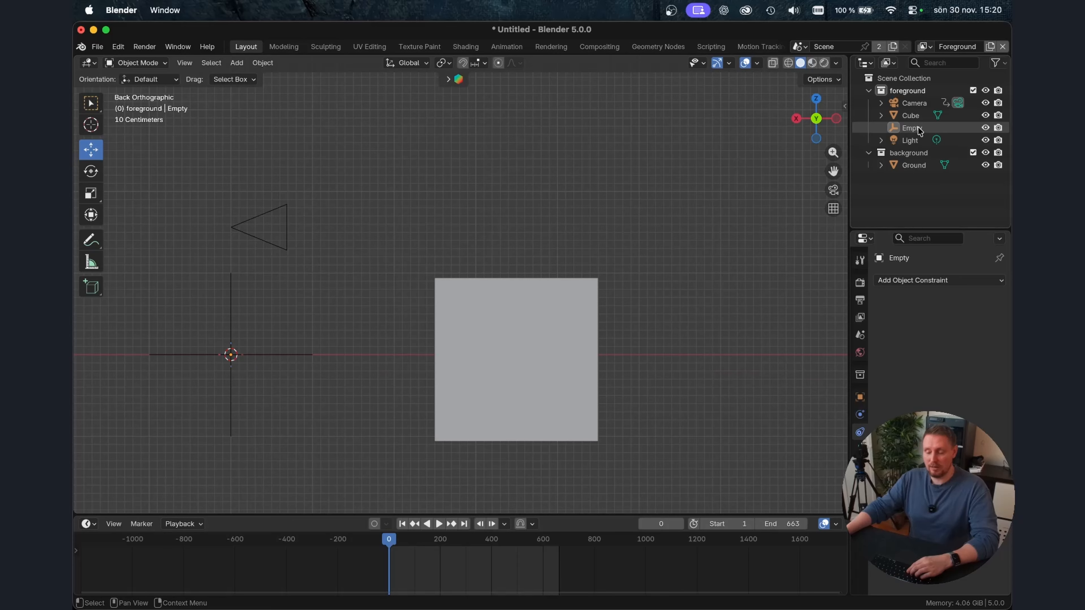
pyautogui.click(914, 128)
pyautogui.keyDown('ctrl'); pyautogui.click(914, 103); pyautogui.keyUp('ctrl')
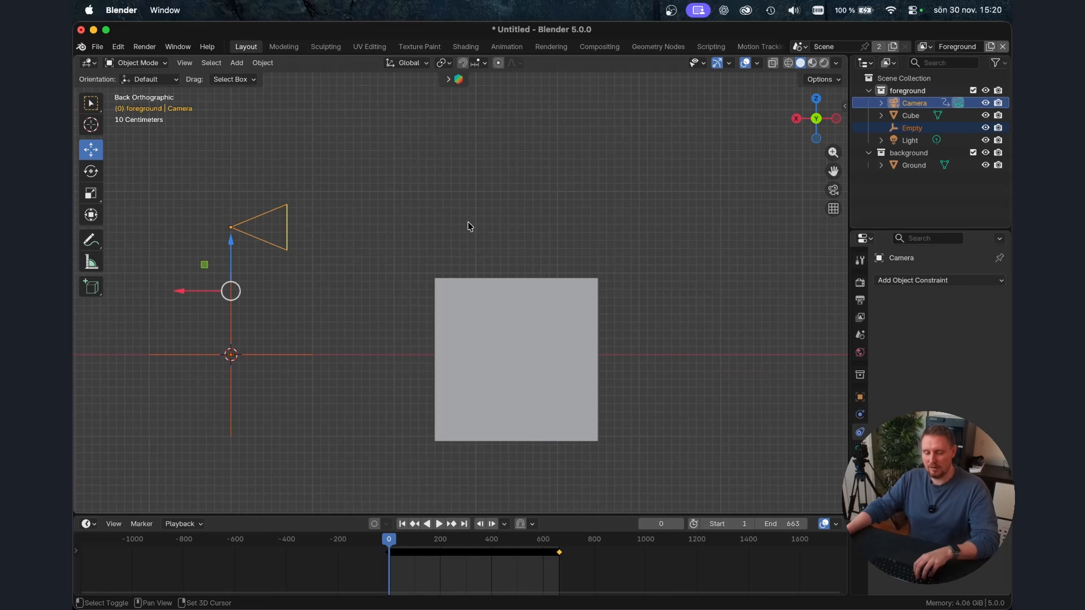
pyautogui.hotkey('shift', 's')
pyautogui.click(538, 186)
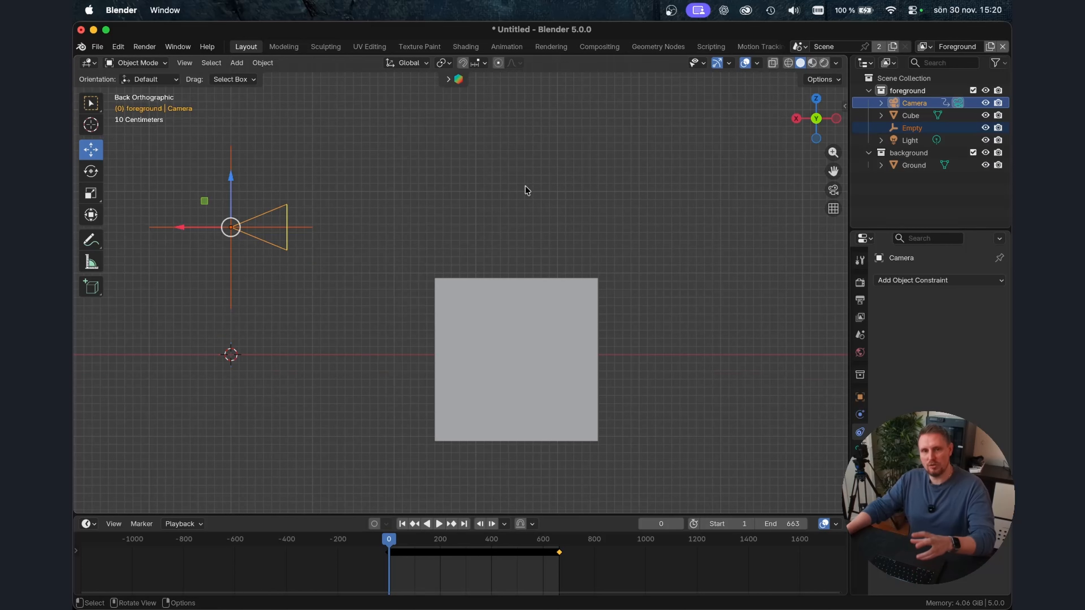
# Step: Parent the camera to the empty
pyautogui.keyDown('ctrl'); pyautogui.click(913, 127); pyautogui.keyUp('ctrl')
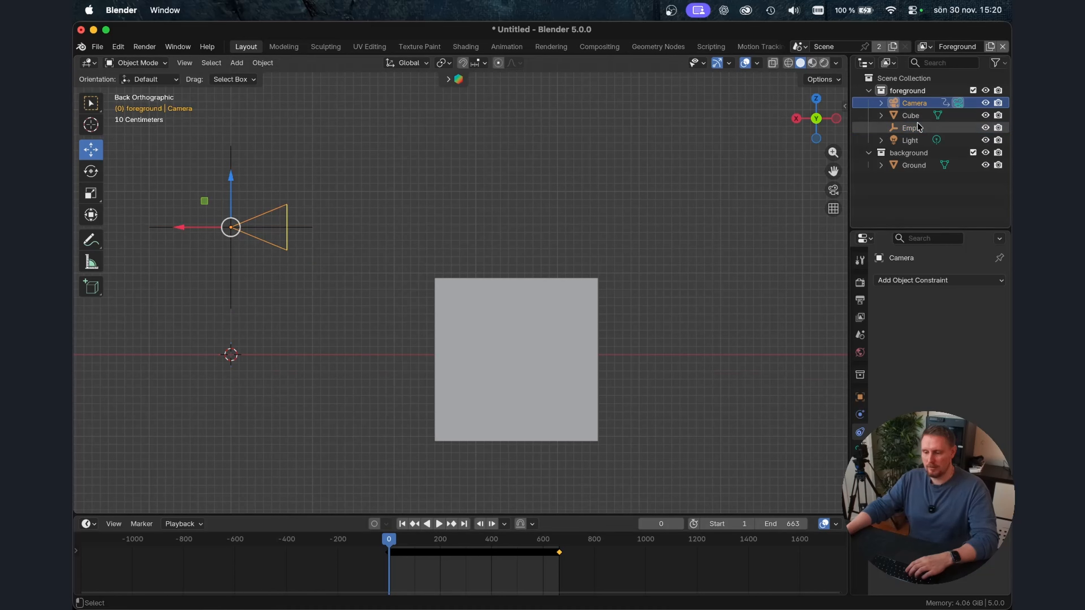
pyautogui.hotkey('ctrl', 'p')
pyautogui.click(606, 213)
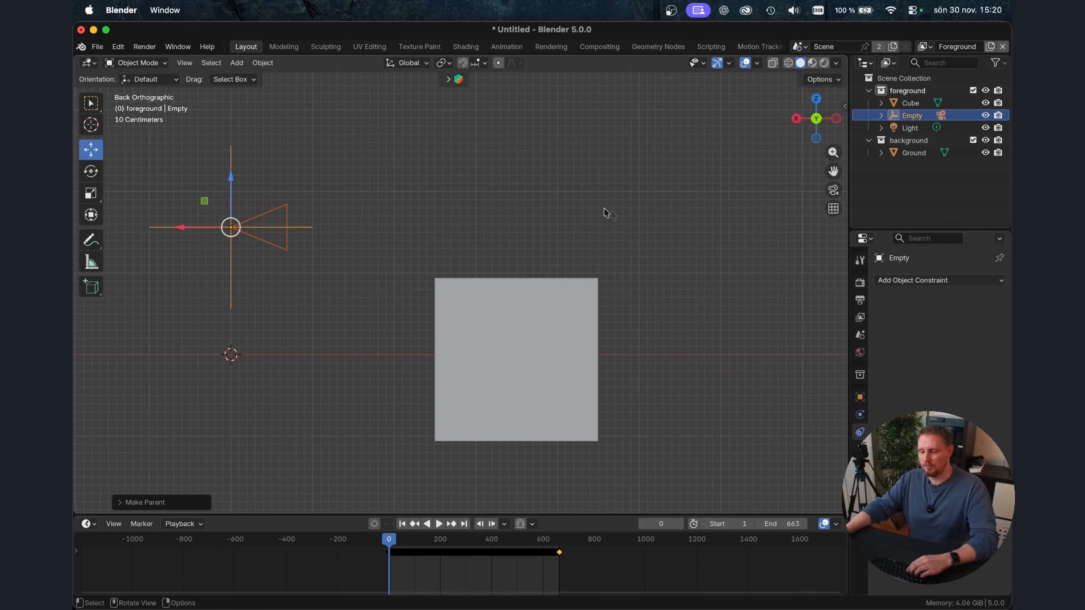
# Step: Move the empty upward and toward the cube, and play and scrub the animation to check that the camera follows
pyautogui.moveTo(230, 227); pyautogui.dragTo(414, 182)
pyautogui.press('Escape')
pyautogui.moveTo(398, 537); pyautogui.dragTo(436, 534)
pyautogui.click(912, 115)
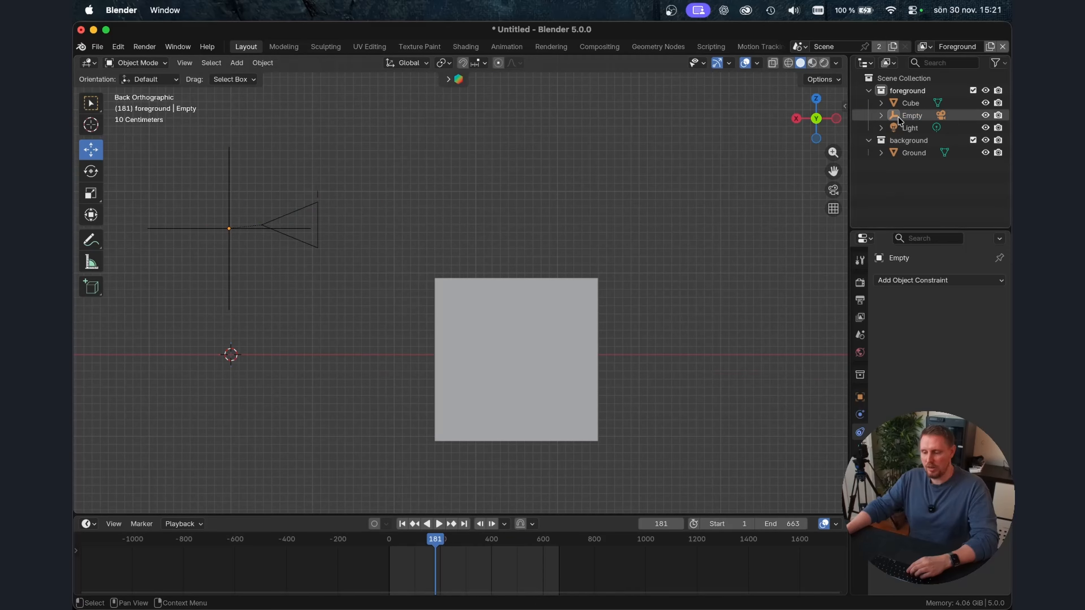
pyautogui.moveTo(226, 236); pyautogui.dragTo(414, 179)
pyautogui.moveTo(435, 537); pyautogui.dragTo(389, 551)
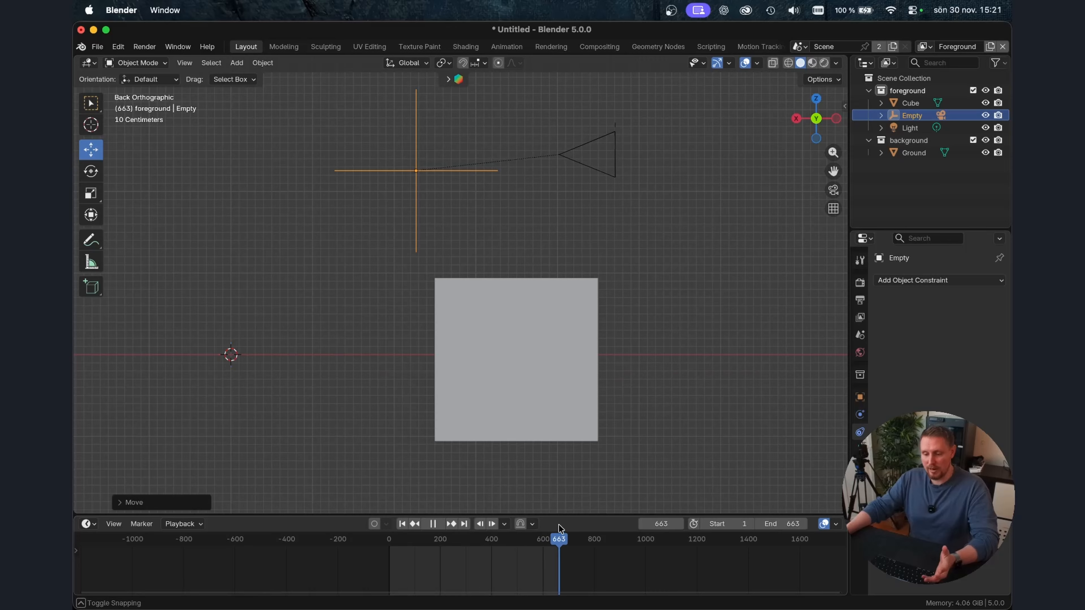
pyautogui.press('space')
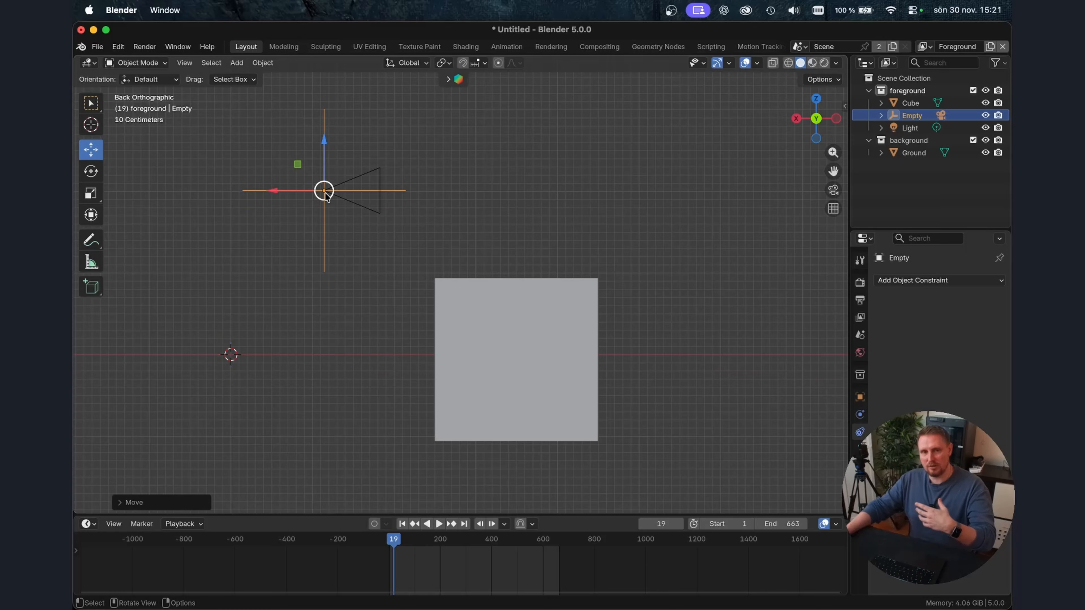
# Step: Rotate the empty a few degrees about the Y axis to tilt the camera path, checking the movement along the timeline
pyautogui.click(91, 171)
pyautogui.moveTo(365, 170); pyautogui.dragTo(371, 177)
pyautogui.press('space')
pyautogui.moveTo(399, 544); pyautogui.dragTo(463, 550)
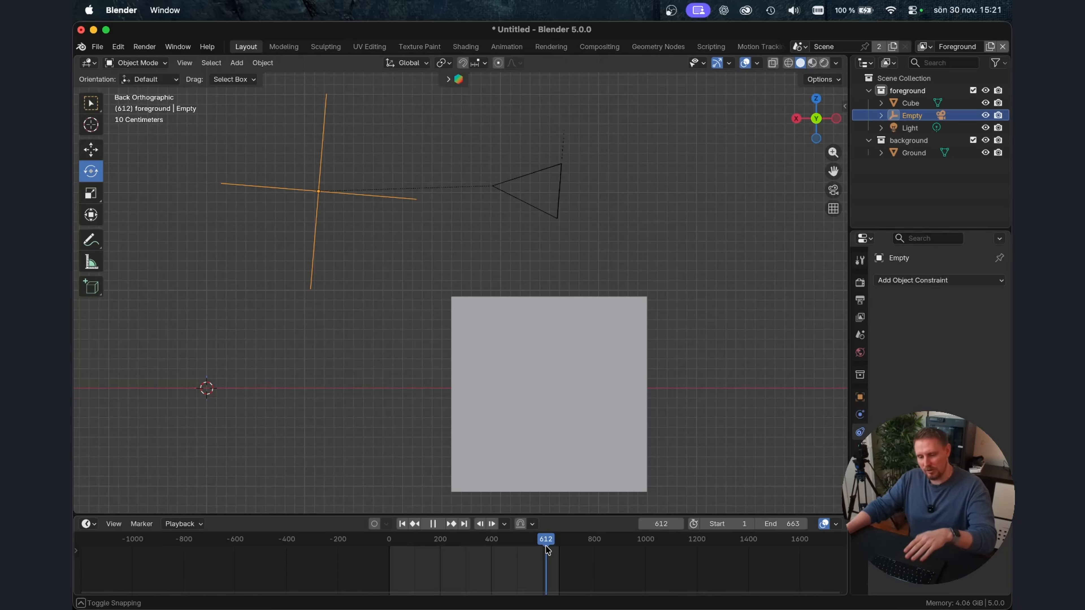
pyautogui.press('space')
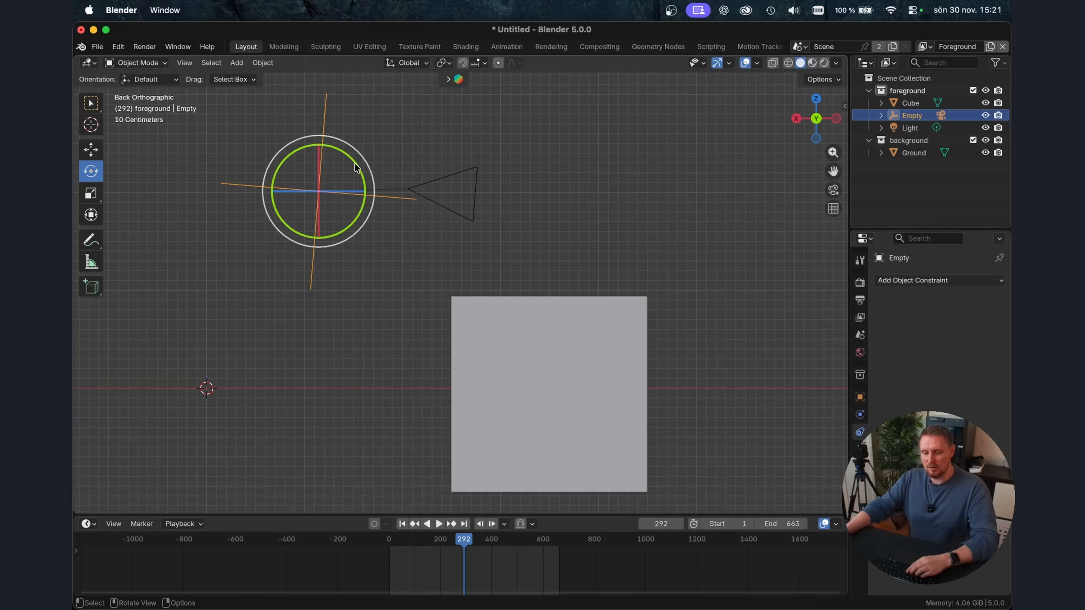
pyautogui.moveTo(357, 166); pyautogui.dragTo(359, 169)
pyautogui.moveTo(440, 541); pyautogui.dragTo(392, 540)
pyautogui.click(464, 229)
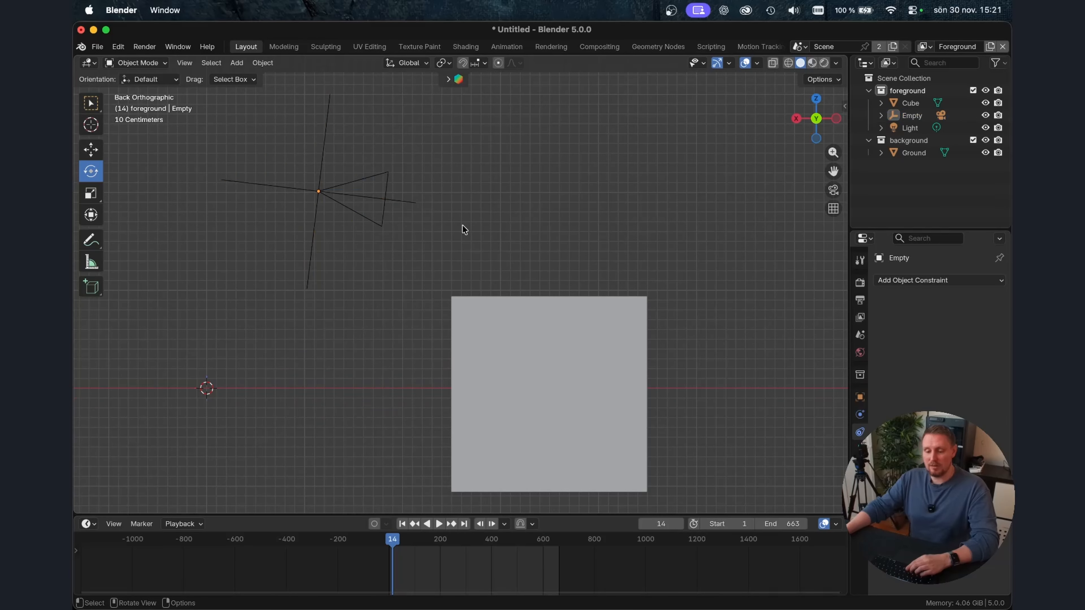
# Step: Select the camera, show its animation channels in the Animation workspace and change the Dope Sheet to a Graph Editor
pyautogui.click(388, 185)
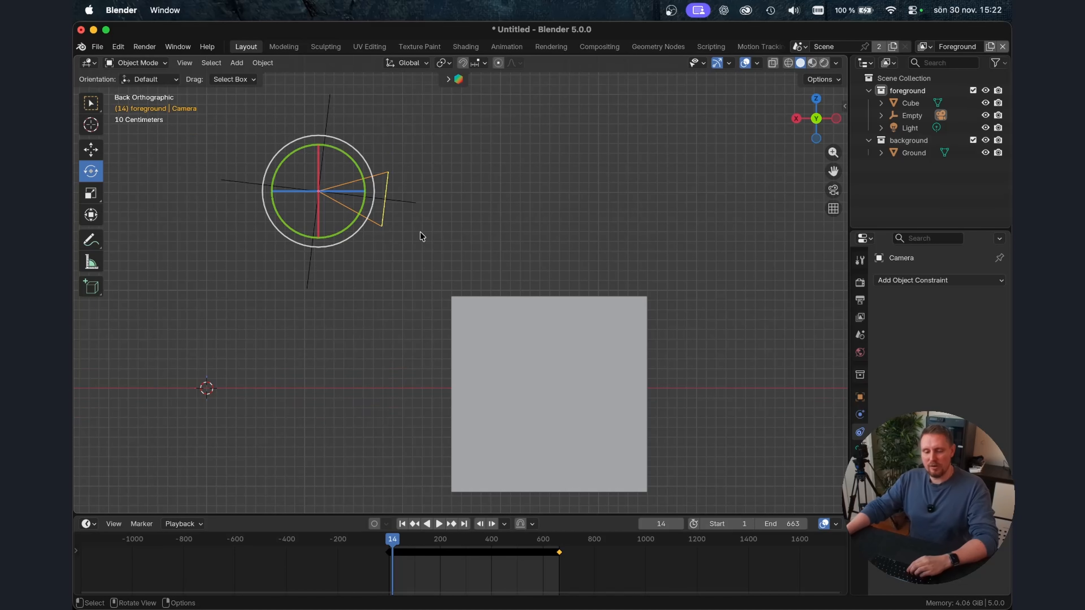
pyautogui.click(509, 46)
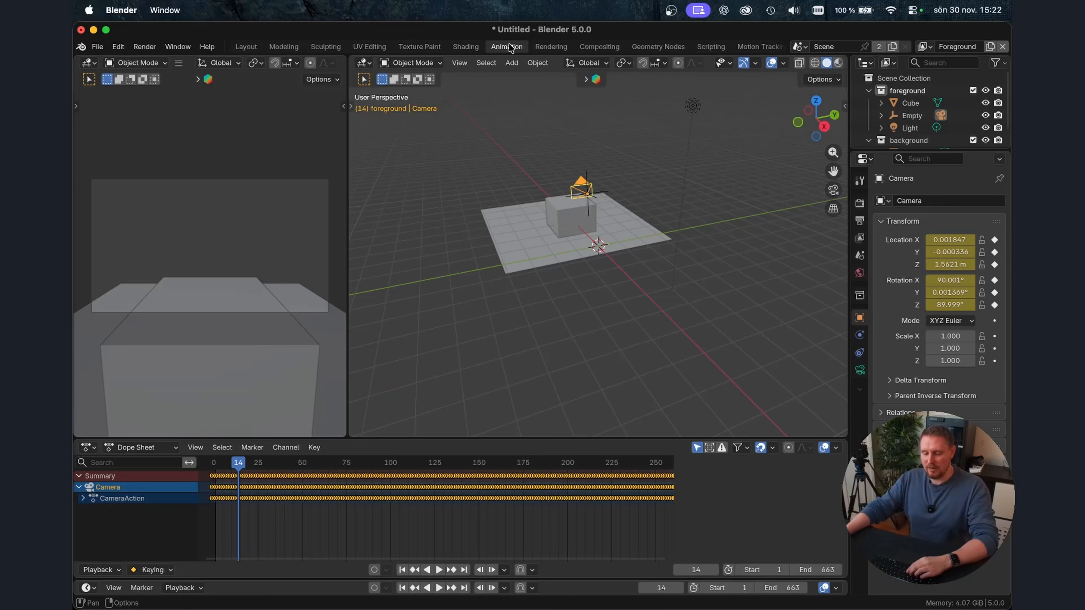
pyautogui.click(83, 499)
pyautogui.click(89, 511)
pyautogui.scroll(-3, 88, 514)
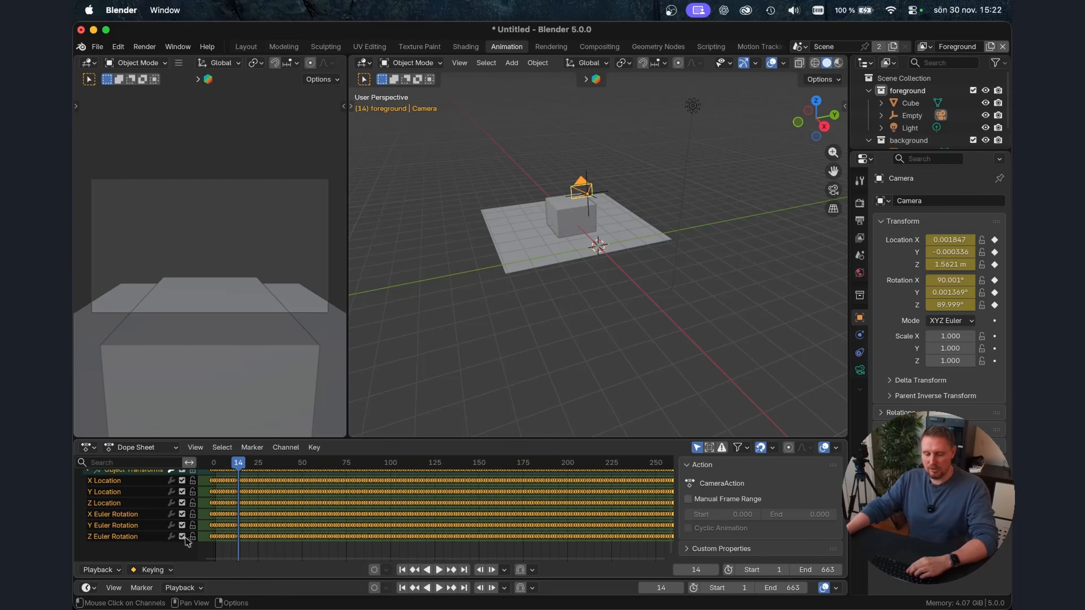
pyautogui.click(157, 539)
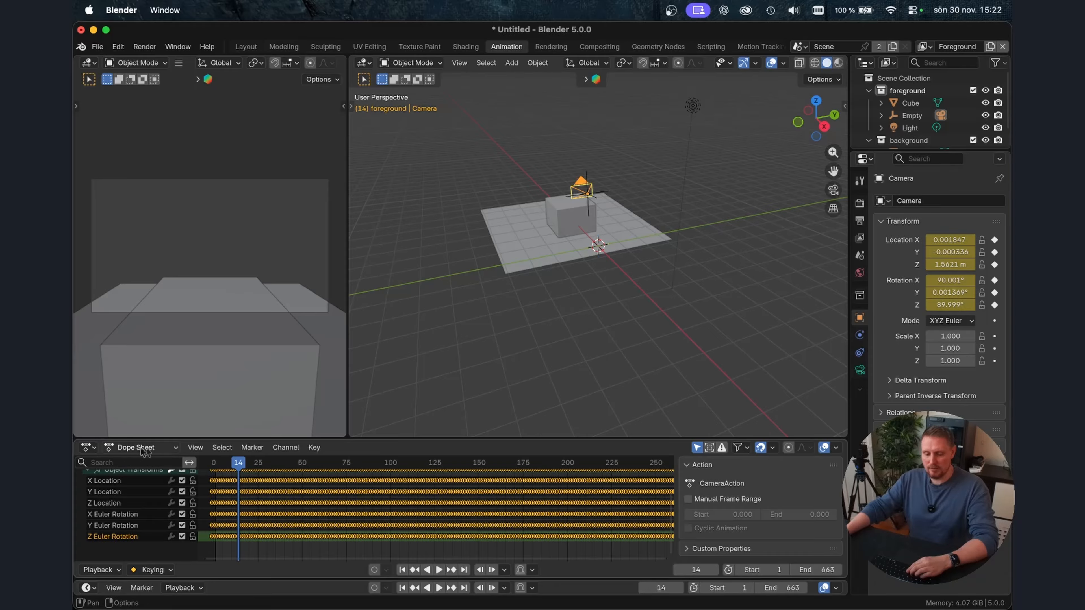
pyautogui.click(91, 449)
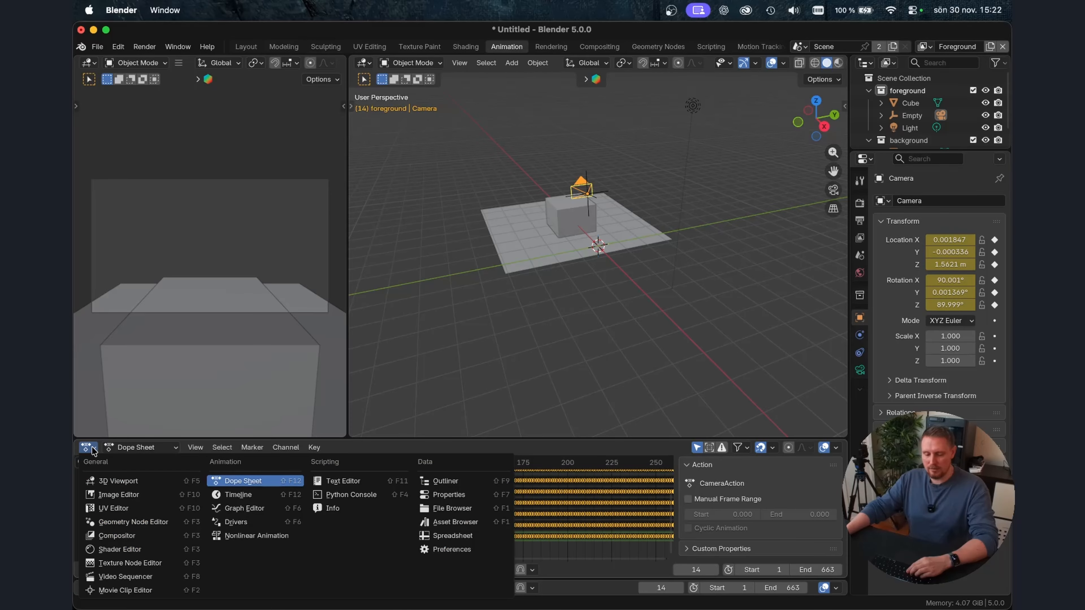
pyautogui.click(244, 508)
# Step: Isolate the camera's X Euler Rotation channel in the Graph Editor and frame its curve
pyautogui.click(87, 498)
pyautogui.click(97, 566)
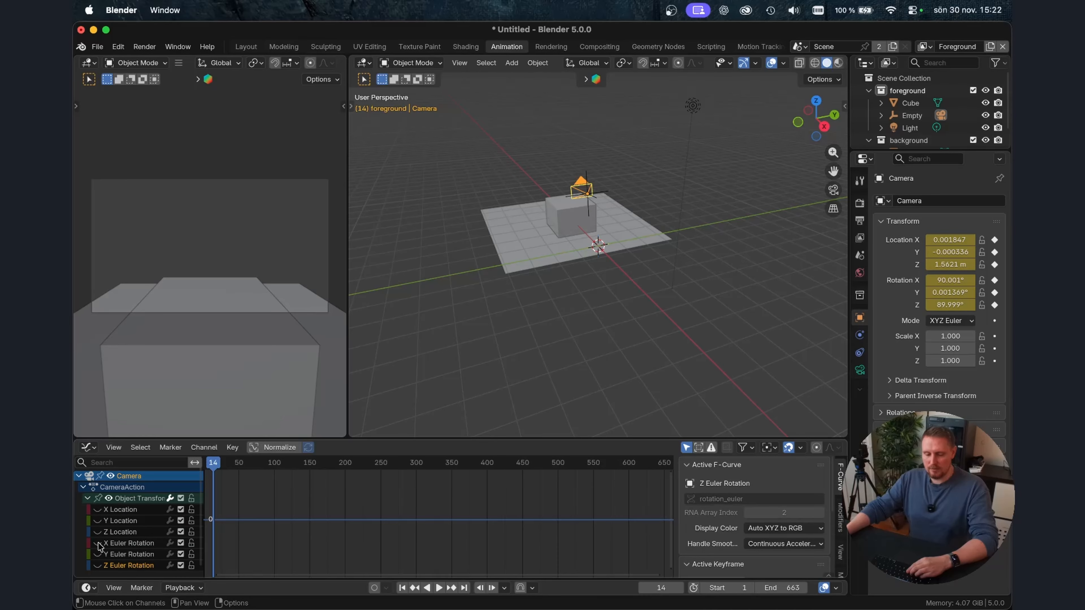
pyautogui.click(129, 542)
pyautogui.click(344, 505)
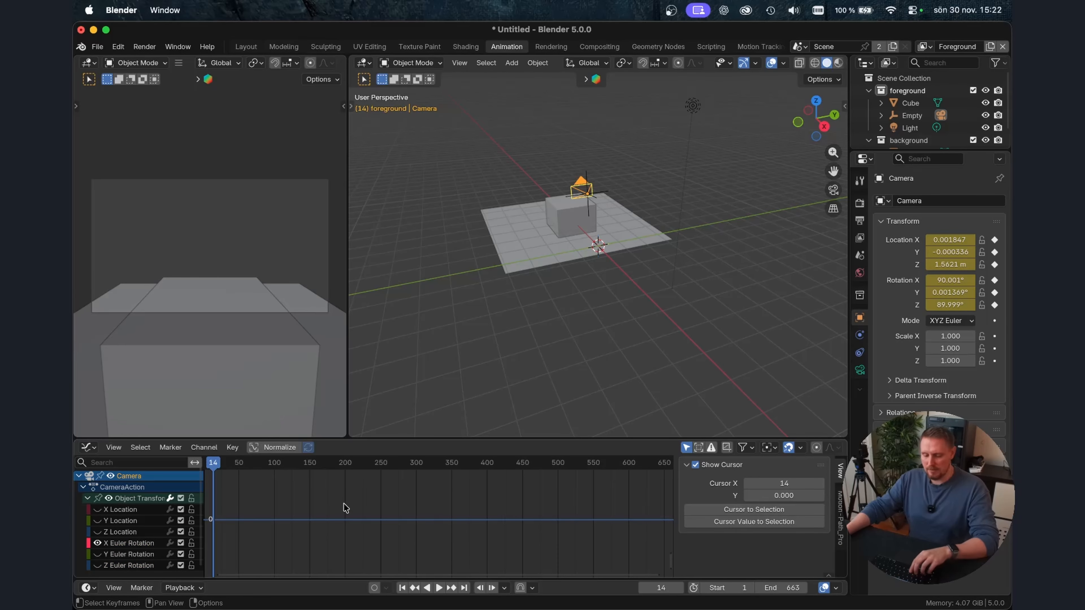
pyautogui.press('KP_Decimal')
pyautogui.click(124, 545)
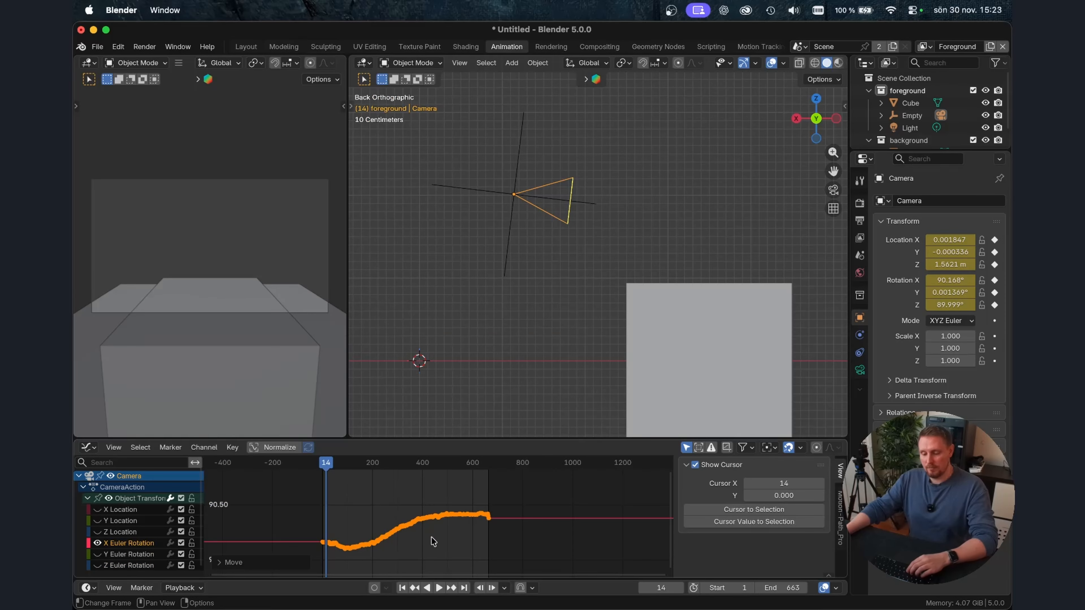
# Step: Shift the whole X Euler Rotation curve vertically to about 96.34° at frame 14 to level the camera, and scrub the animation
pyautogui.scroll(-3, 432, 542)
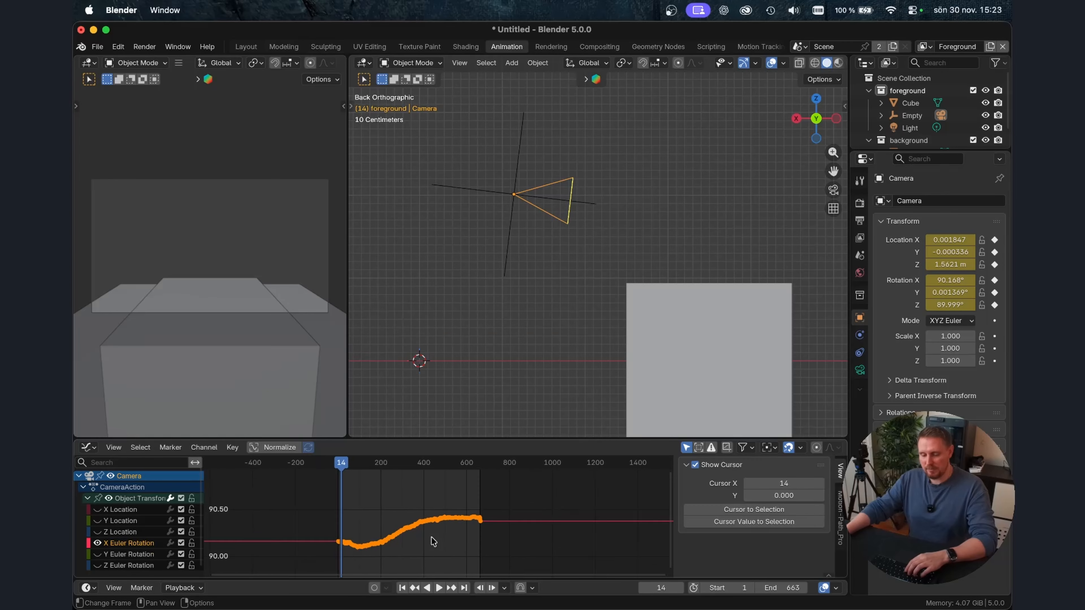
pyautogui.press('g')
pyautogui.press('y')
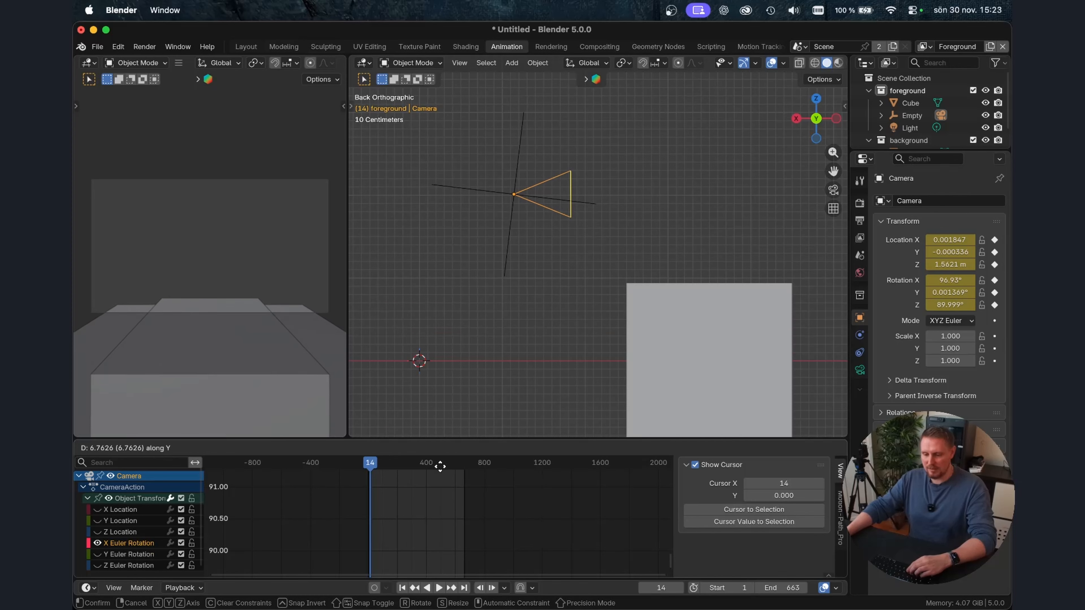
pyautogui.click(441, 500)
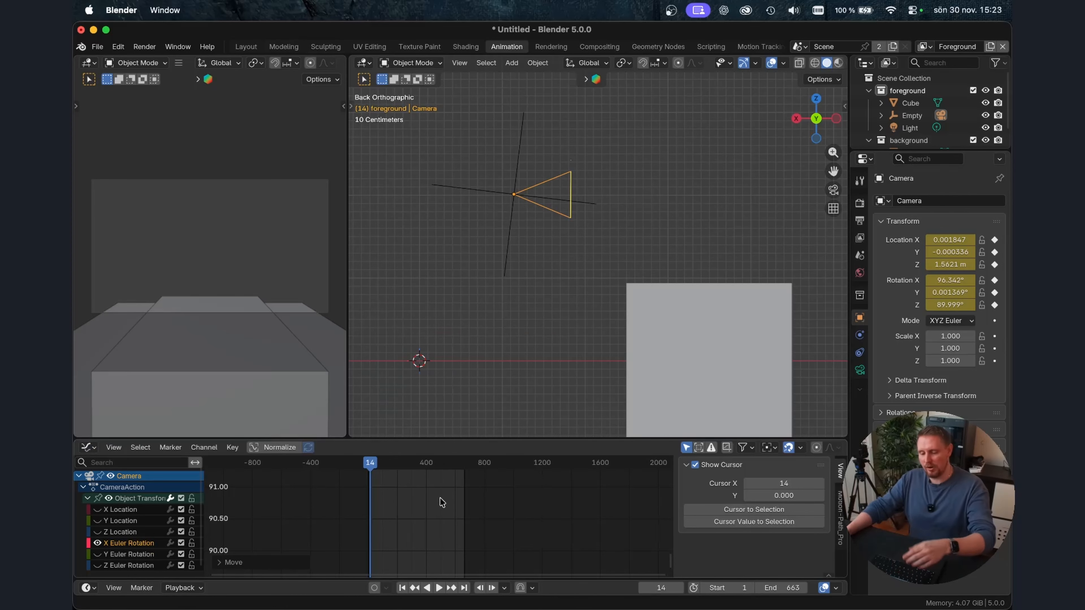
pyautogui.moveTo(370, 466); pyautogui.dragTo(416, 470)
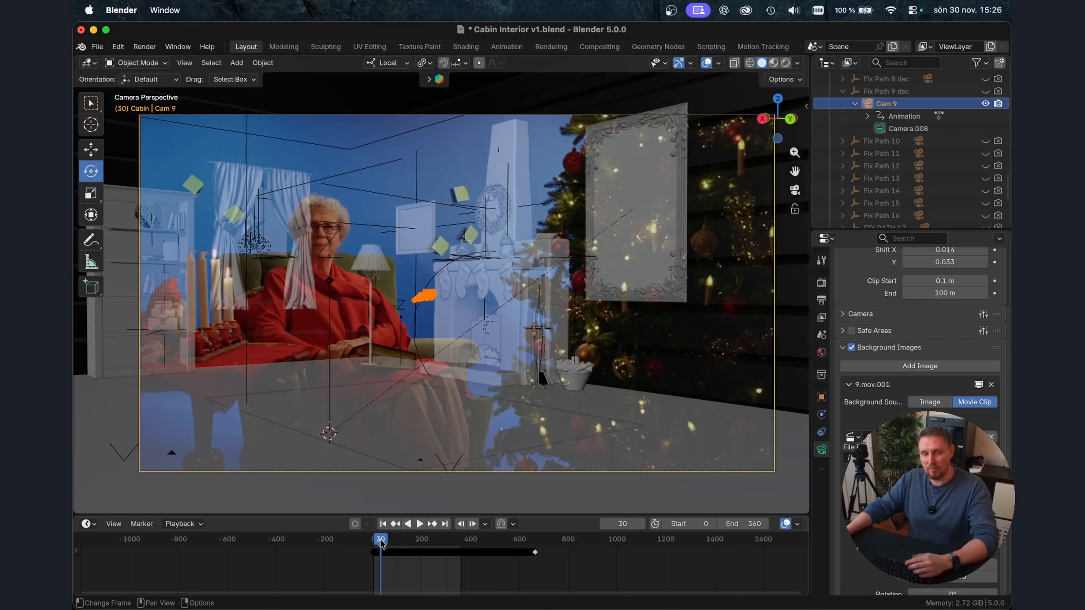
# Step: In Cabin Interior v1.blend, scrub the Cam 9 shot from frame 30 to about frame 227 to check the footage alignment
pyautogui.moveTo(379, 543); pyautogui.dragTo(425, 529)
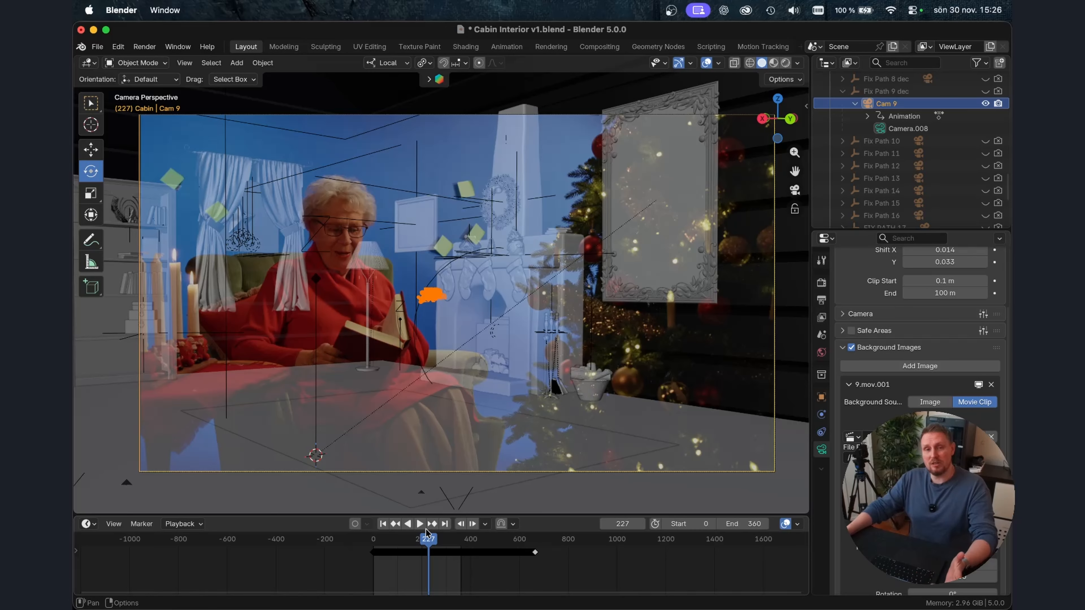